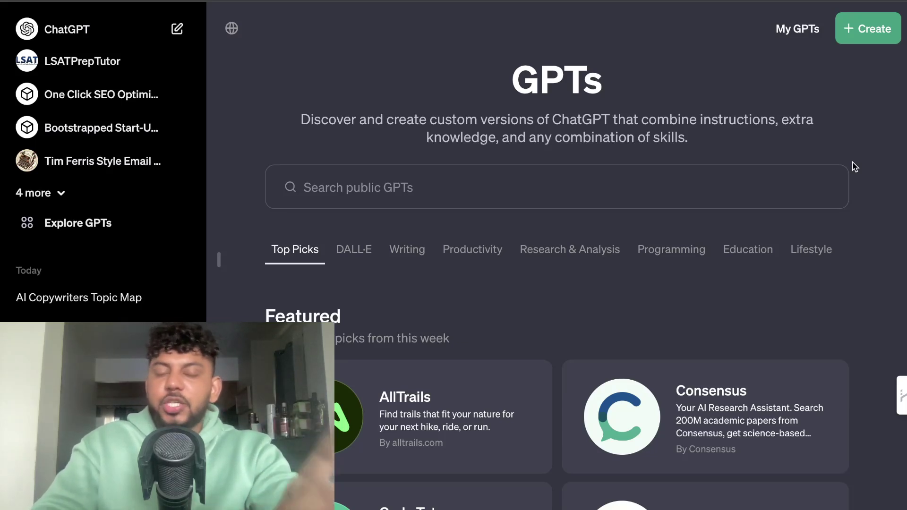
Step: Open the Blog Post Content Humanizer GPT from the expanded '4 more' sidebar list
{"action": "scroll", "coordinate": [853, 167], "scroll_direction": "down", "scroll_amount": 1}
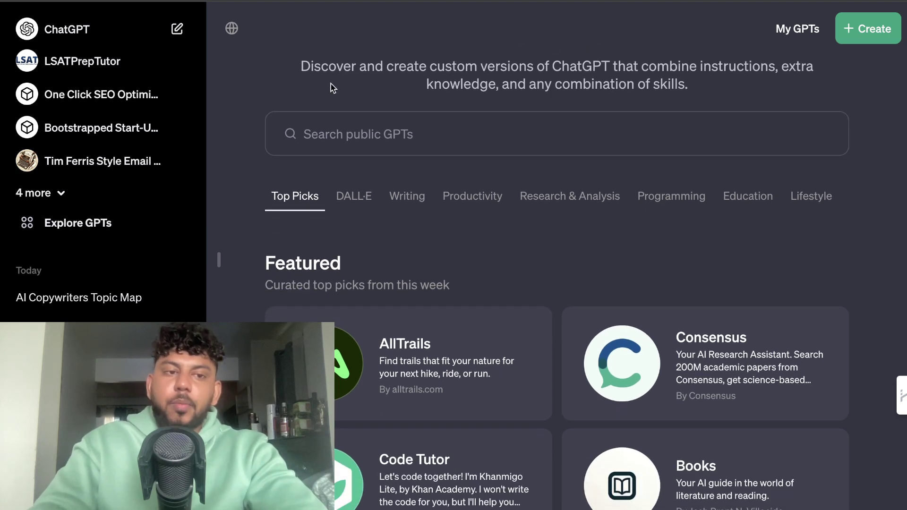
{"action": "left_click", "coordinate": [47, 198]}
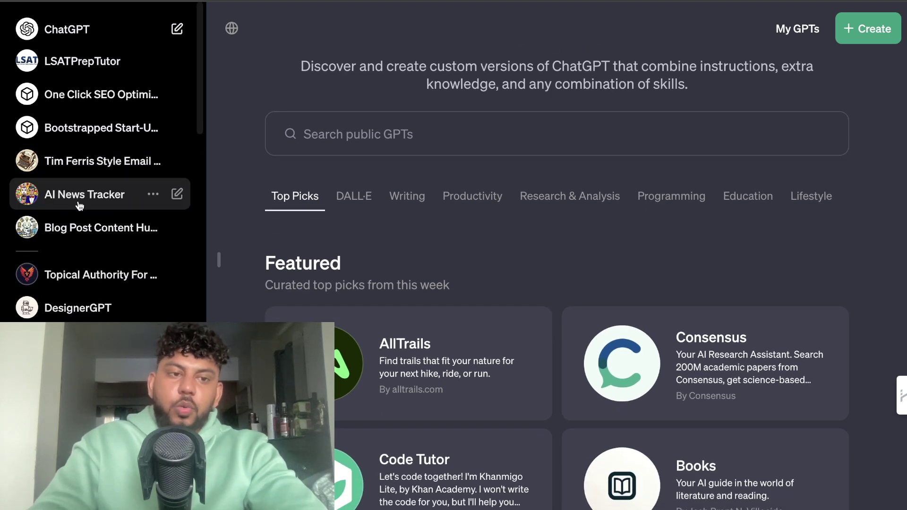
{"action": "left_click", "coordinate": [104, 231]}
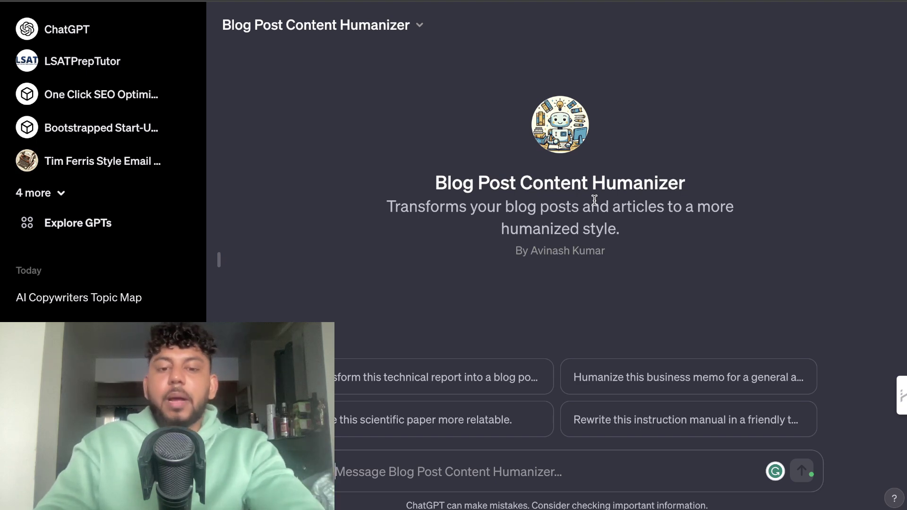
Step: Open the 'Mastering SEO with GPT-4 Turbo' article on the WordRocket AI blog
{"action": "left_click", "coordinate": [596, 15]}
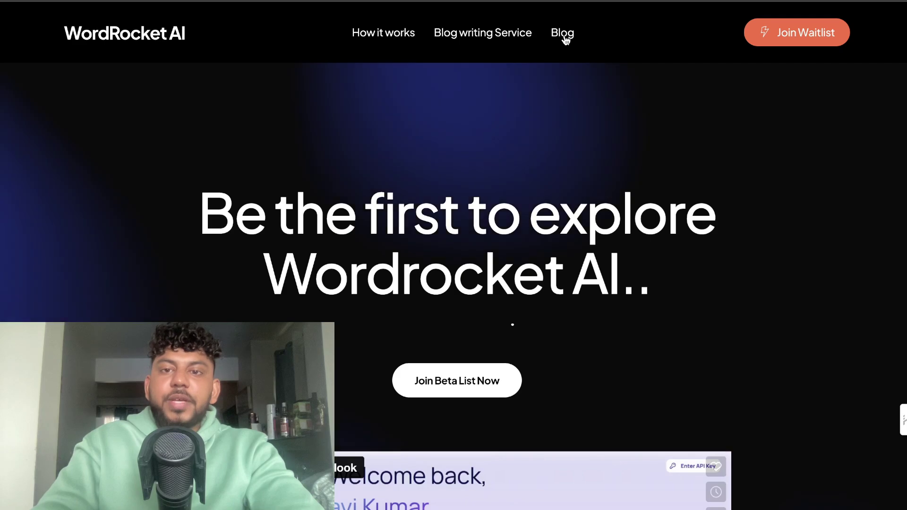
{"action": "left_click", "coordinate": [563, 35]}
{"action": "scroll", "coordinate": [237, 194], "scroll_direction": "down", "scroll_amount": 2}
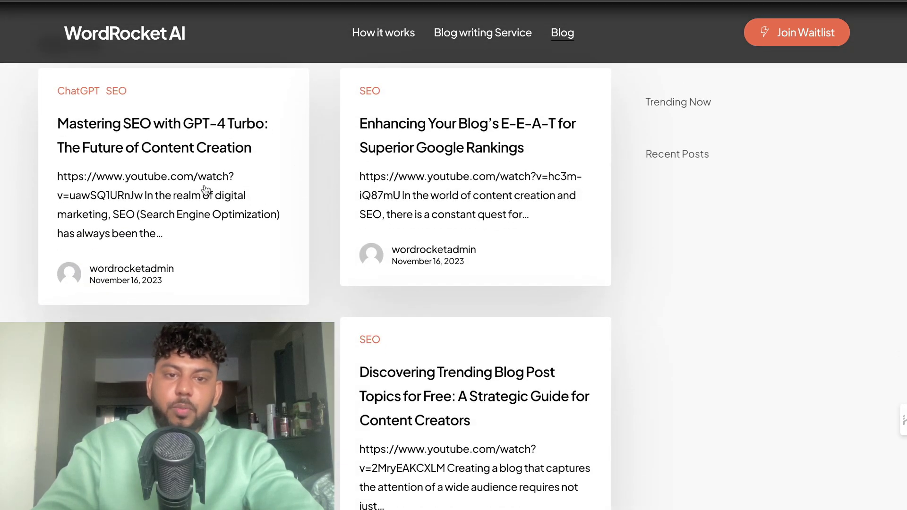
{"action": "left_click", "coordinate": [236, 194]}
Step: Select the article's GPT-4 Turbo for SEO sections for copying
{"action": "scroll", "coordinate": [332, 207], "scroll_direction": "down", "scroll_amount": 8}
{"action": "scroll", "coordinate": [332, 206], "scroll_direction": "down", "scroll_amount": 10}
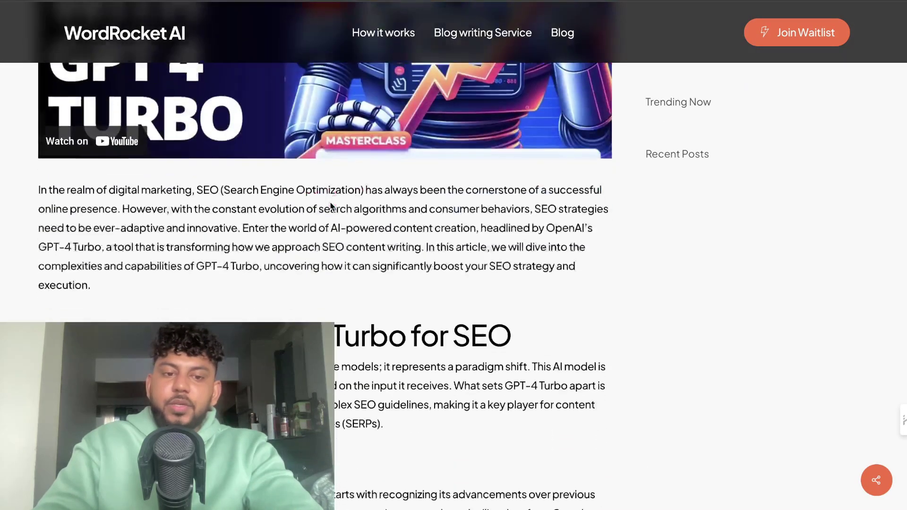
{"action": "scroll", "coordinate": [321, 255], "scroll_direction": "down", "scroll_amount": 3}
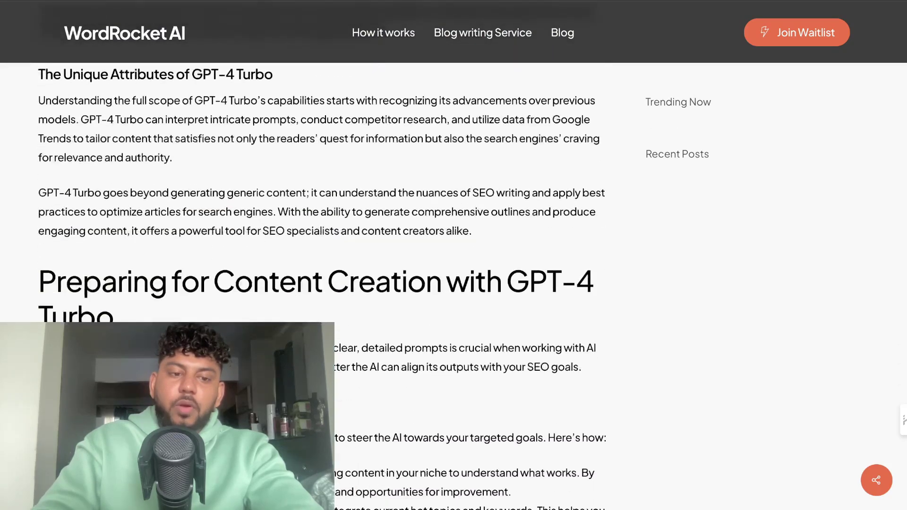
{"action": "left_click_drag", "start_coordinate": [574, 358], "coordinate": [531, 335]}
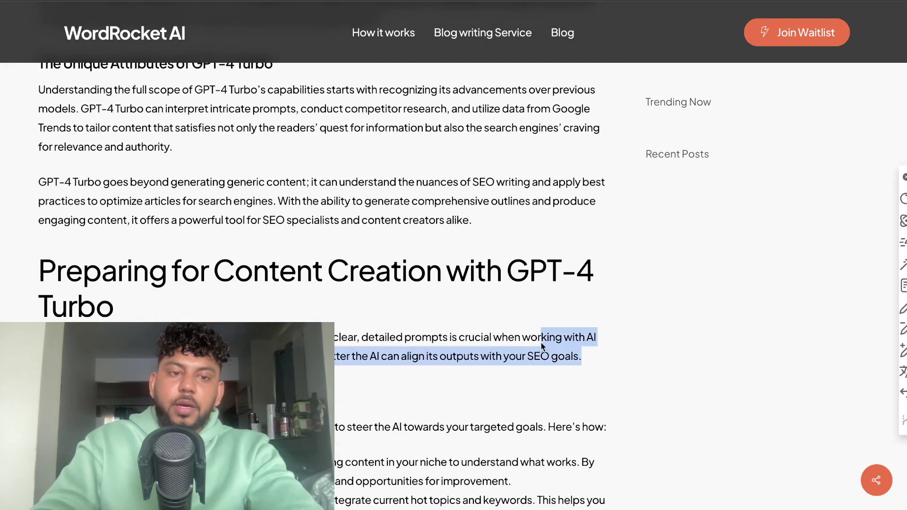
{"action": "scroll", "coordinate": [367, 318], "scroll_direction": "up", "scroll_amount": 1}
{"action": "triple_click", "coordinate": [404, 236]}
{"action": "scroll", "coordinate": [331, 232], "scroll_direction": "up", "scroll_amount": 5}
{"action": "left_click_drag", "start_coordinate": [404, 236], "coordinate": [29, 312]}
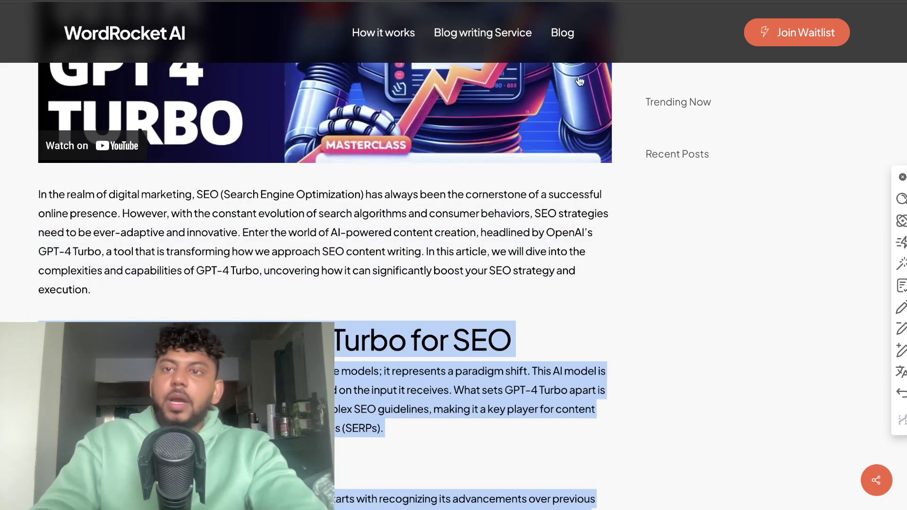
Step: Paste the GPT-4 Turbo excerpt into Blog Post Content Humanizer and select its casual rewrite
{"action": "key", "text": "ctrl+Tab"}
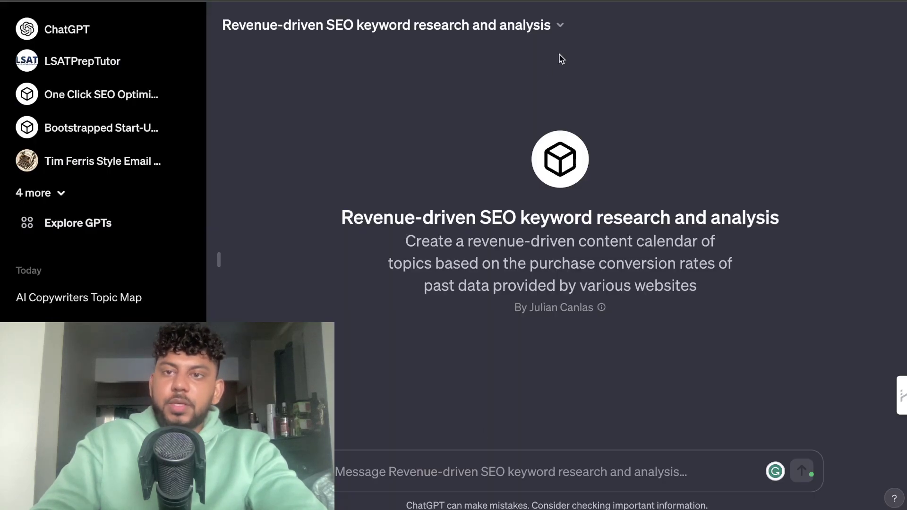
{"action": "key", "text": "ctrl+Tab"}
{"action": "key", "text": "ctrl+v"}
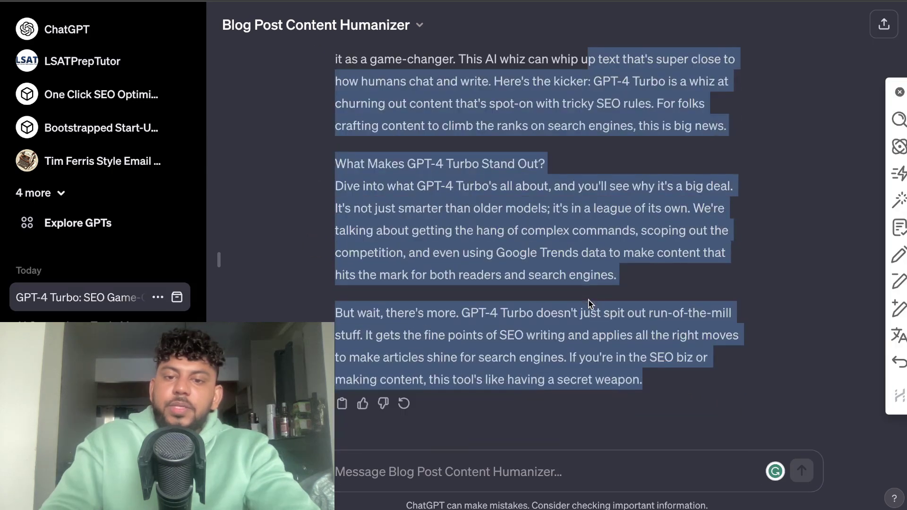
{"action": "left_click", "coordinate": [632, 349]}
{"action": "left_click_drag", "start_coordinate": [641, 373], "coordinate": [333, 200]}
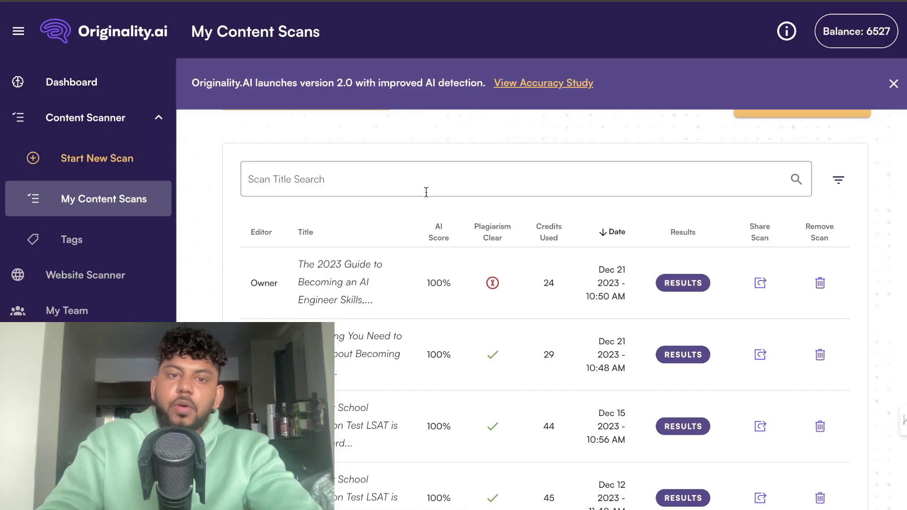
Step: Scan the 179-word rewrite in Originality.ai (100% Original, 0% AI) and dismiss the 2.0 banner
{"action": "left_click", "coordinate": [128, 168]}
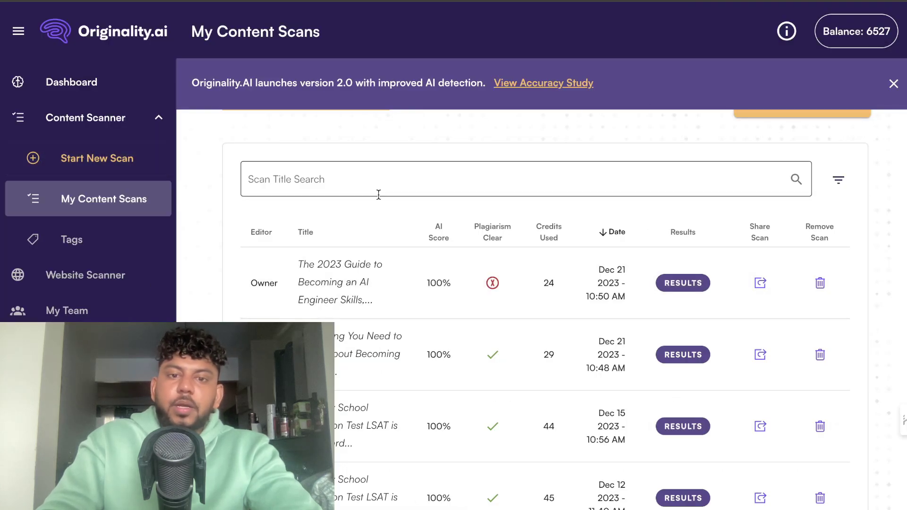
{"action": "key", "text": "ctrl+v"}
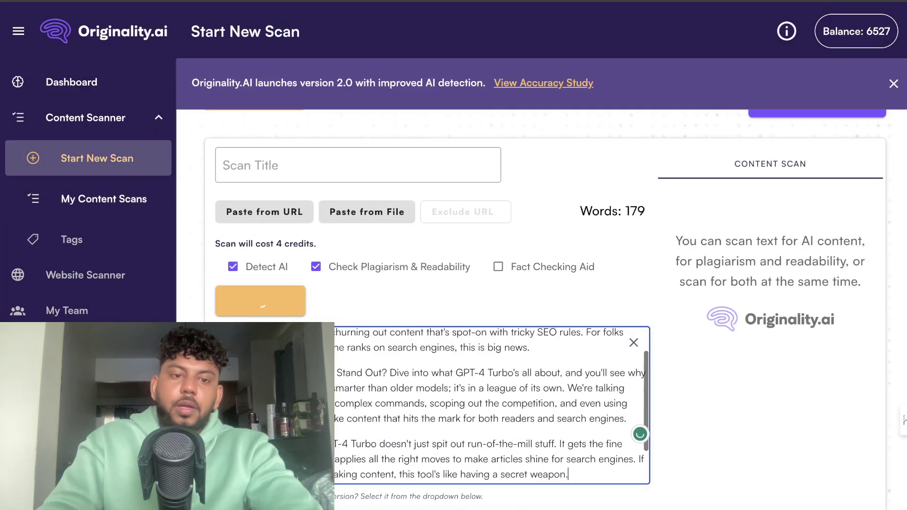
{"action": "left_click", "coordinate": [292, 300]}
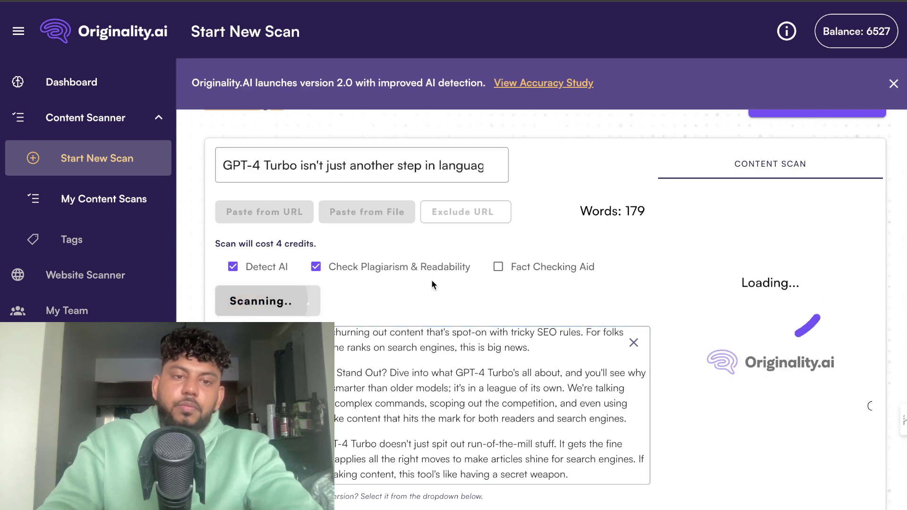
{"action": "scroll", "coordinate": [707, 227], "scroll_direction": "down", "scroll_amount": 1}
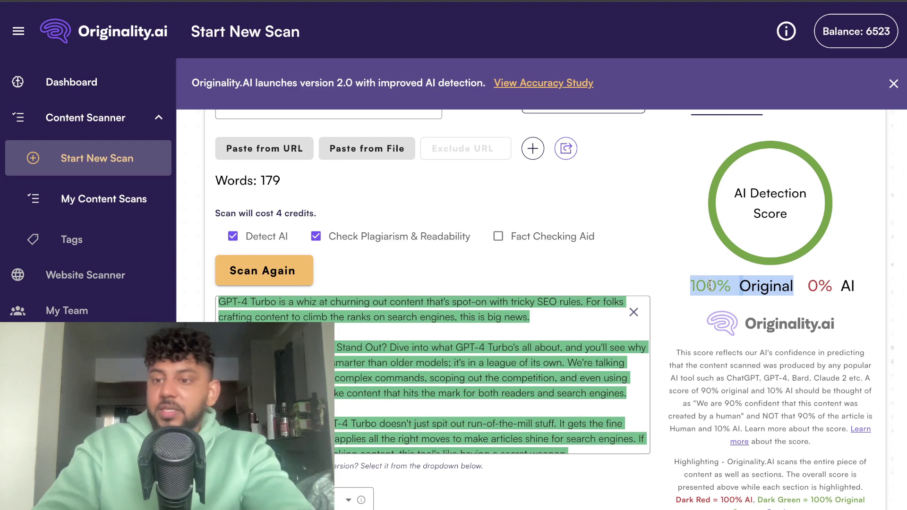
{"action": "left_click", "coordinate": [891, 87]}
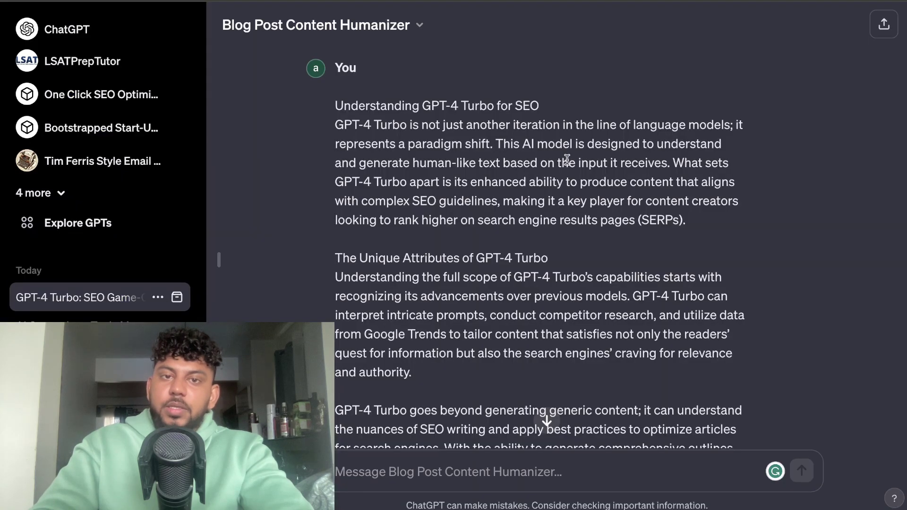
Step: Review the humanized rewrite by scrolling through the Humanizer conversation
{"action": "scroll", "coordinate": [567, 160], "scroll_direction": "down", "scroll_amount": 1}
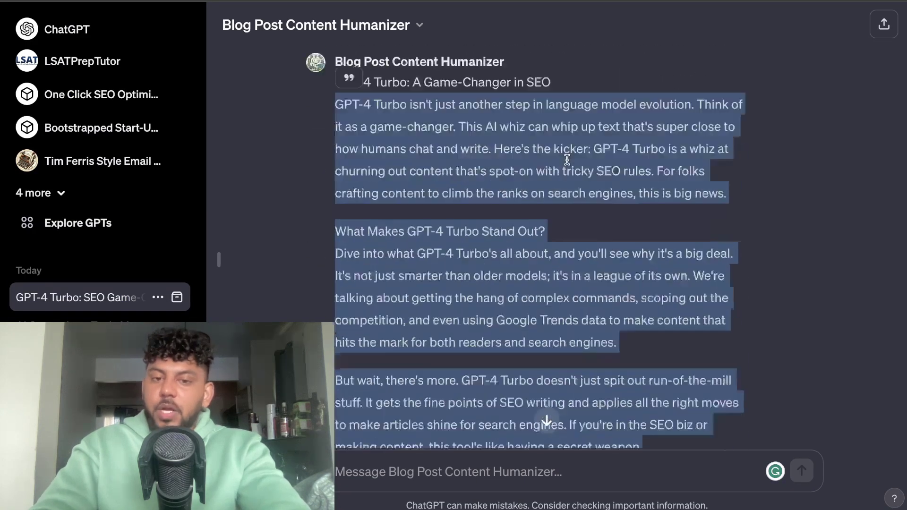
{"action": "scroll", "coordinate": [567, 160], "scroll_direction": "down", "scroll_amount": 3}
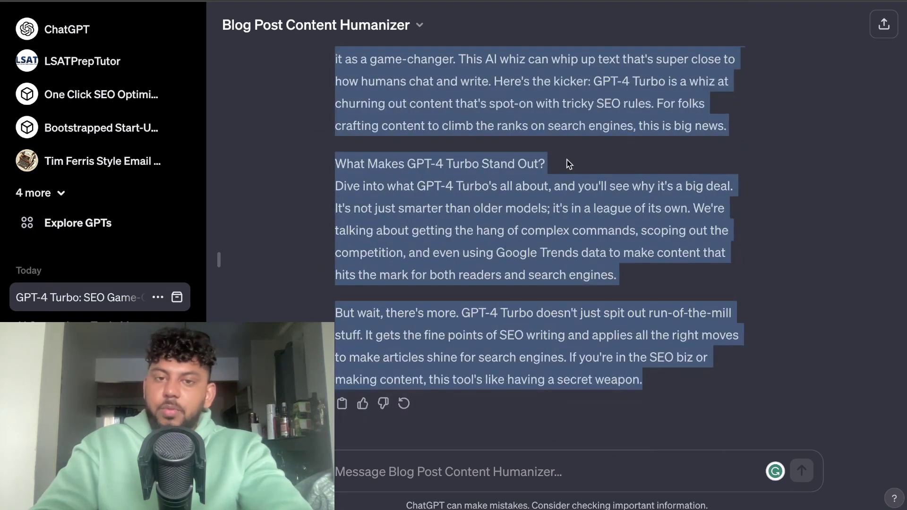
{"action": "left_click", "coordinate": [599, 171]}
{"action": "scroll", "coordinate": [600, 171], "scroll_direction": "up", "scroll_amount": 5}
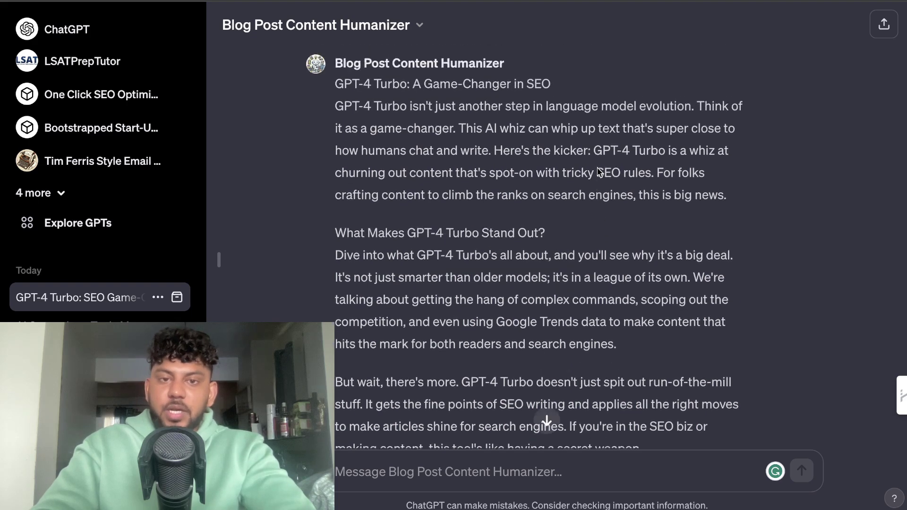
{"action": "scroll", "coordinate": [600, 171], "scroll_direction": "up", "scroll_amount": 8}
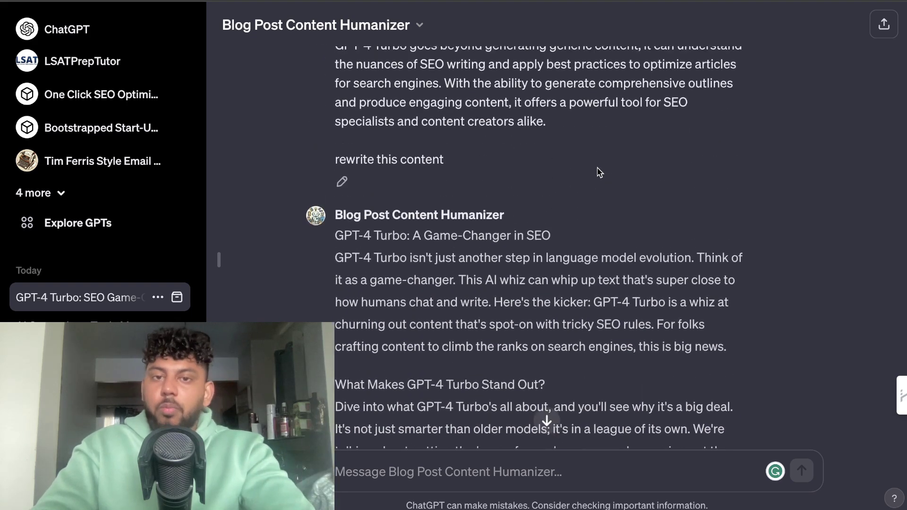
{"action": "scroll", "coordinate": [598, 168], "scroll_direction": "down", "scroll_amount": 15}
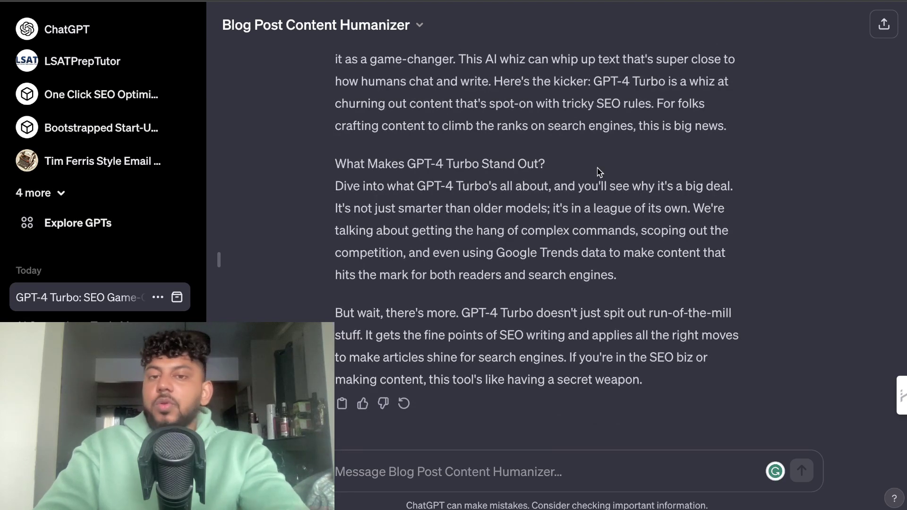
{"action": "scroll", "coordinate": [598, 171], "scroll_direction": "up", "scroll_amount": 4}
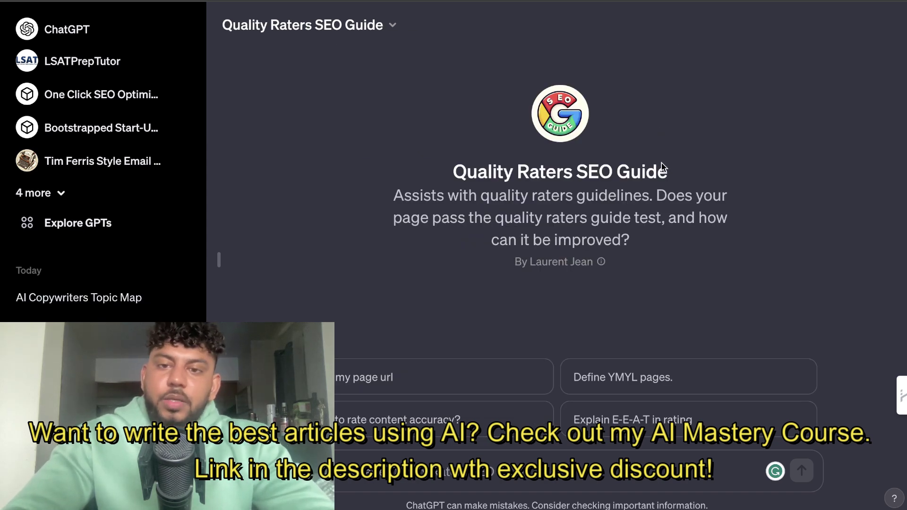
Step: Highlight the Quality Raters SEO Guide's title and description text
{"action": "left_click_drag", "start_coordinate": [675, 164], "coordinate": [456, 162]}
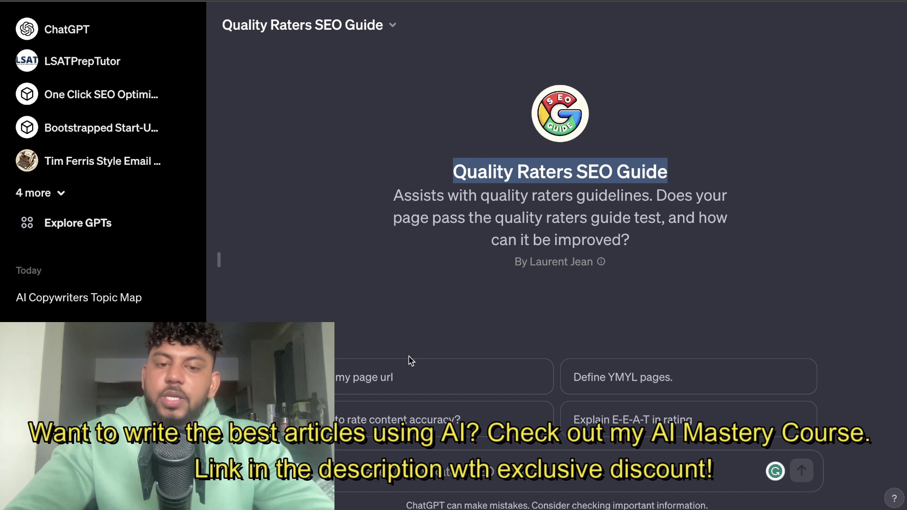
{"action": "left_click", "coordinate": [394, 482]}
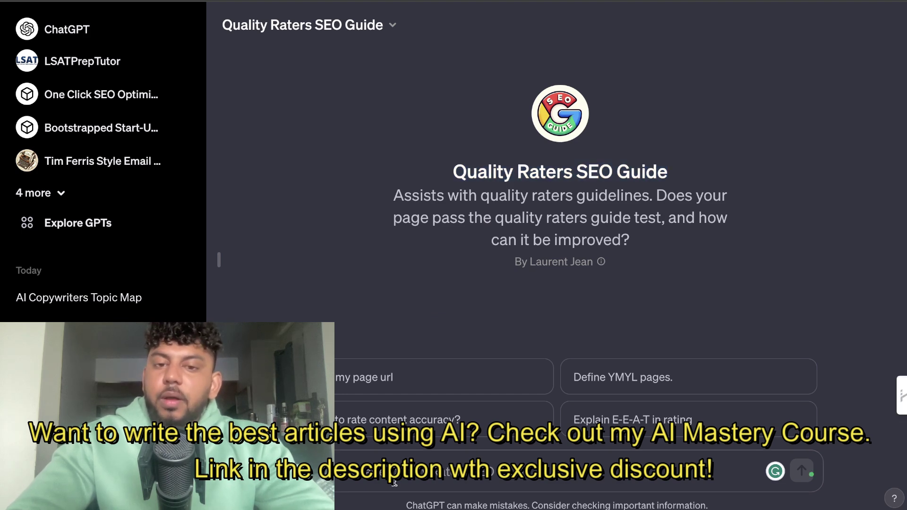
{"action": "left_click_drag", "start_coordinate": [636, 245], "coordinate": [409, 194]}
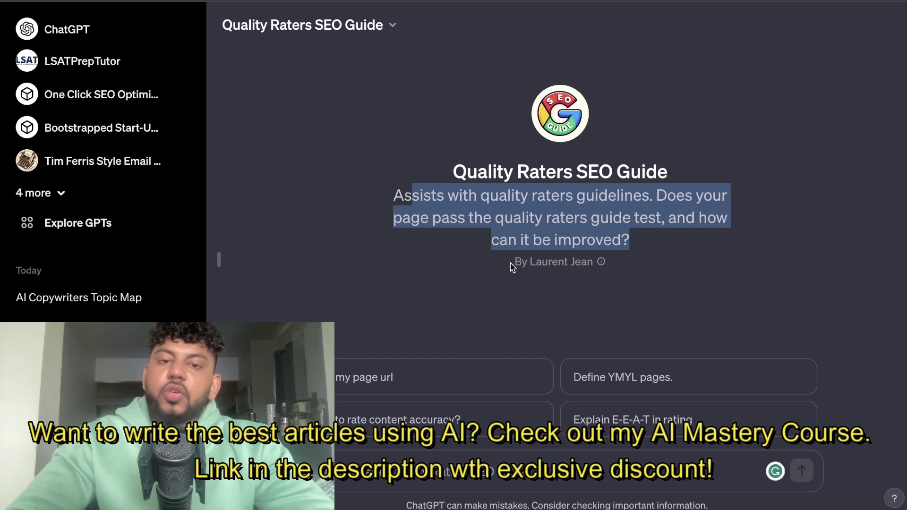
{"action": "left_click", "coordinate": [519, 281]}
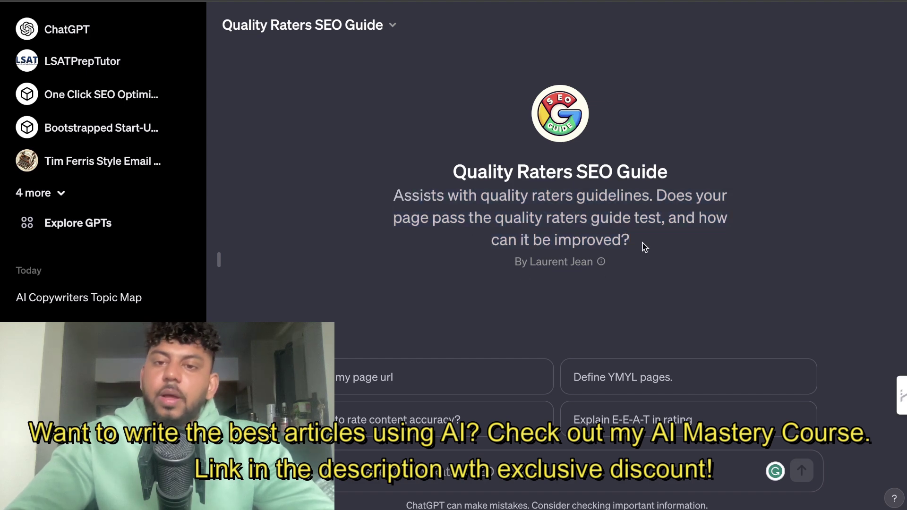
{"action": "left_click_drag", "start_coordinate": [642, 245], "coordinate": [368, 203]}
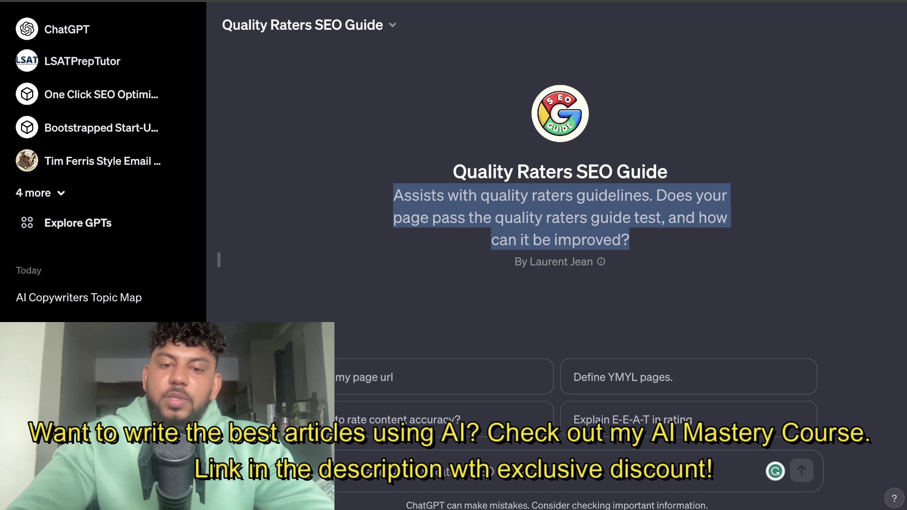
{"action": "left_click", "coordinate": [392, 486]}
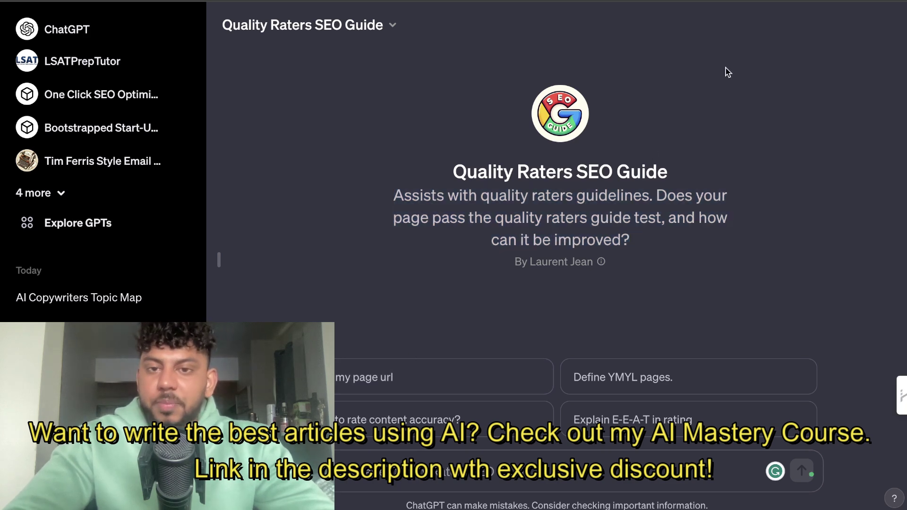
{"action": "type", "text": "https://wordrocket.ai/"}
{"action": "key", "text": "Return"}
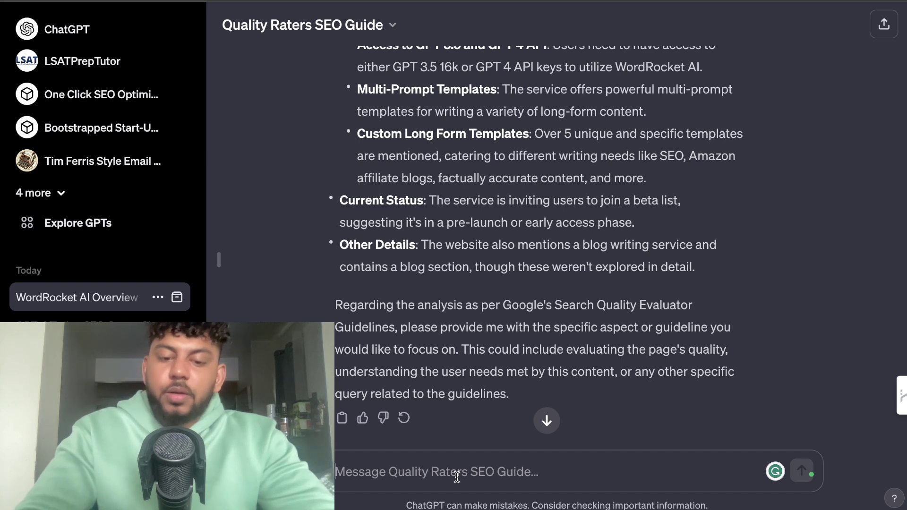
Step: Ask 'how can i improve the page quality/' and read through the guide's suggestions
{"action": "type", "text": "how can i improve the page quality/"}
{"action": "key", "text": "Return"}
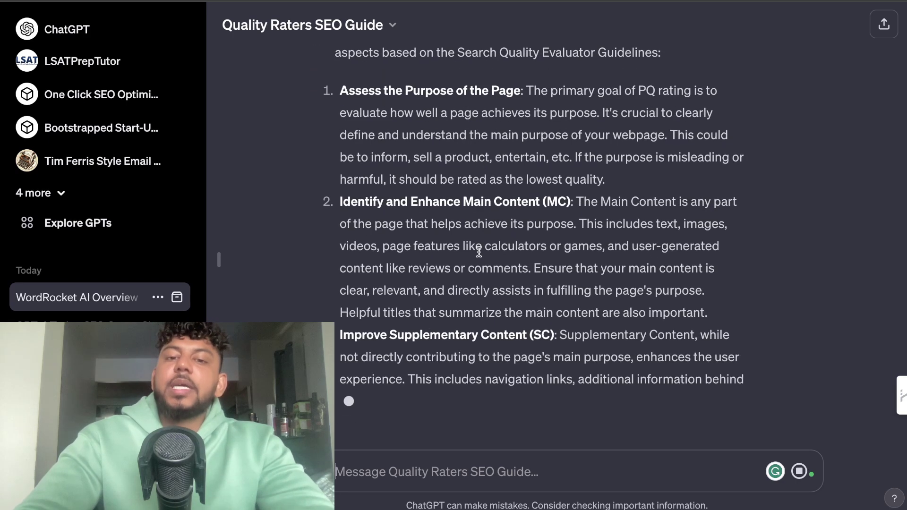
{"action": "scroll", "coordinate": [478, 251], "scroll_direction": "up", "scroll_amount": 7}
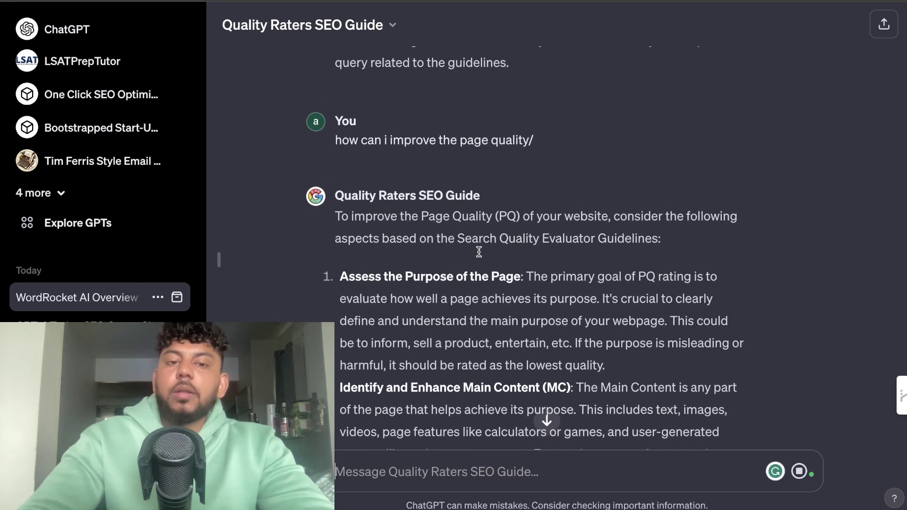
{"action": "scroll", "coordinate": [478, 251], "scroll_direction": "down", "scroll_amount": 8}
{"action": "scroll", "coordinate": [479, 251], "scroll_direction": "up", "scroll_amount": 3}
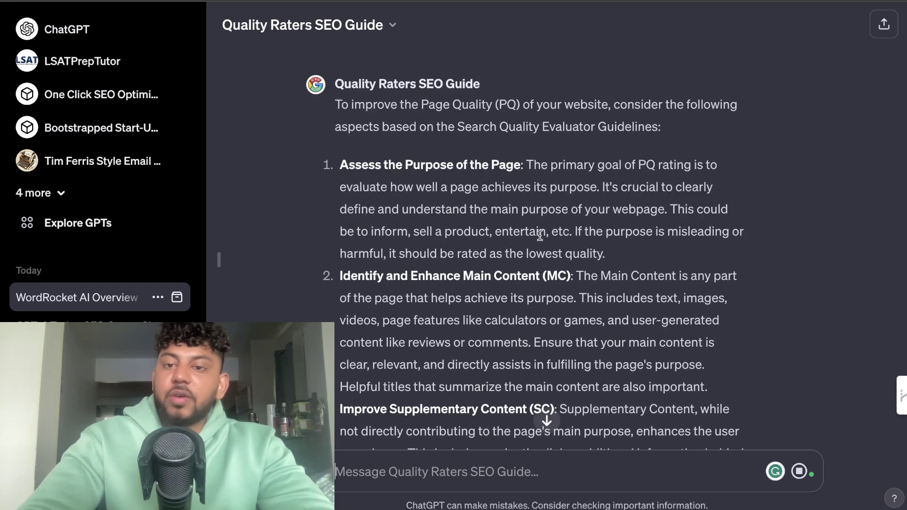
{"action": "scroll", "coordinate": [539, 235], "scroll_direction": "down", "scroll_amount": 3}
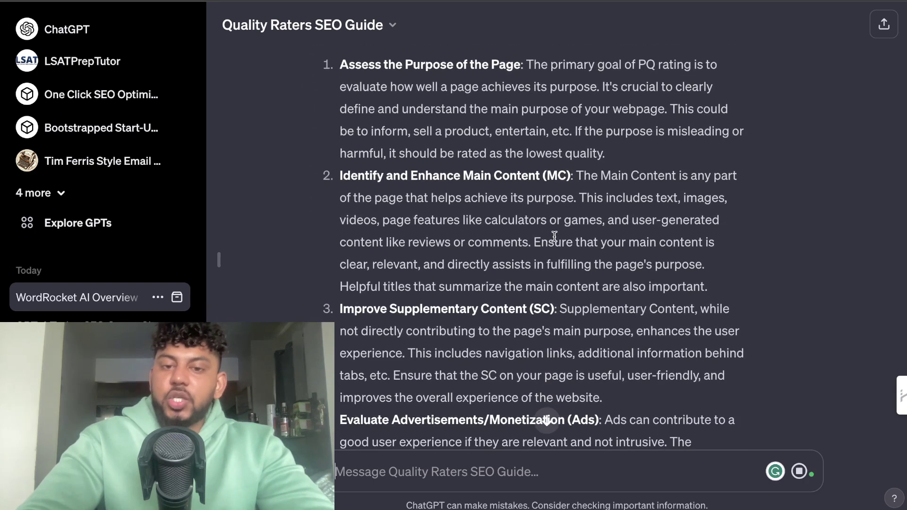
{"action": "scroll", "coordinate": [554, 236], "scroll_direction": "up", "scroll_amount": 15}
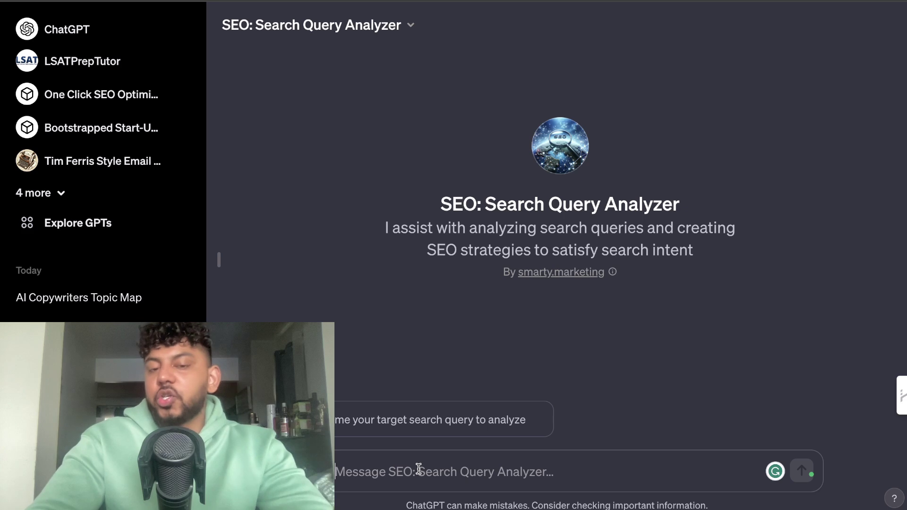
Step: Submit 'How to make money online as a broke teenager' and highlight the reply's opening sentence
{"action": "type", "text": "How to make money online as a broke teenager"}
{"action": "key", "text": "Return"}
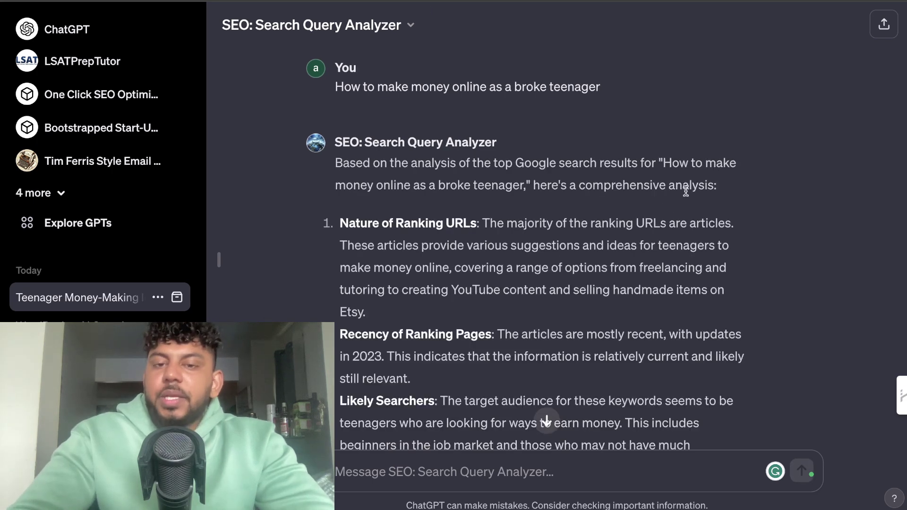
{"action": "left_click_drag", "start_coordinate": [716, 185], "coordinate": [576, 166]}
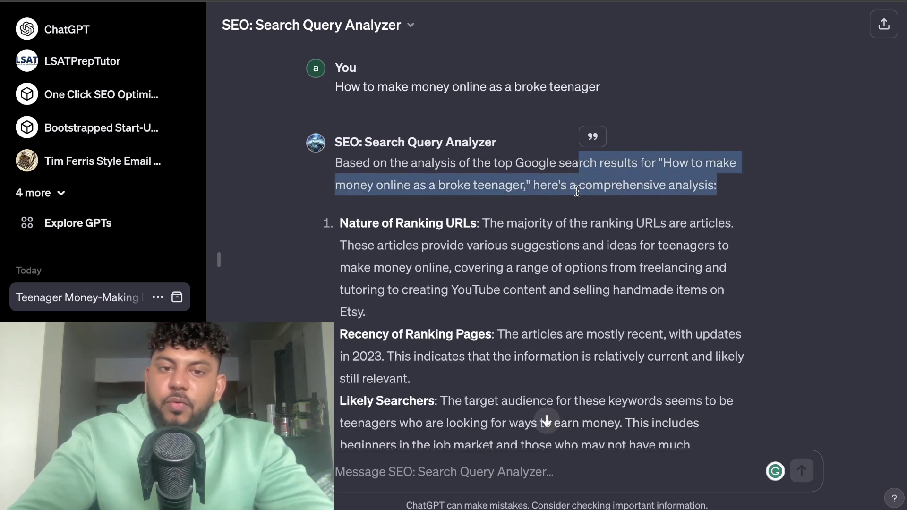
{"action": "scroll", "coordinate": [576, 189], "scroll_direction": "down", "scroll_amount": 1}
{"action": "left_click", "coordinate": [585, 159]}
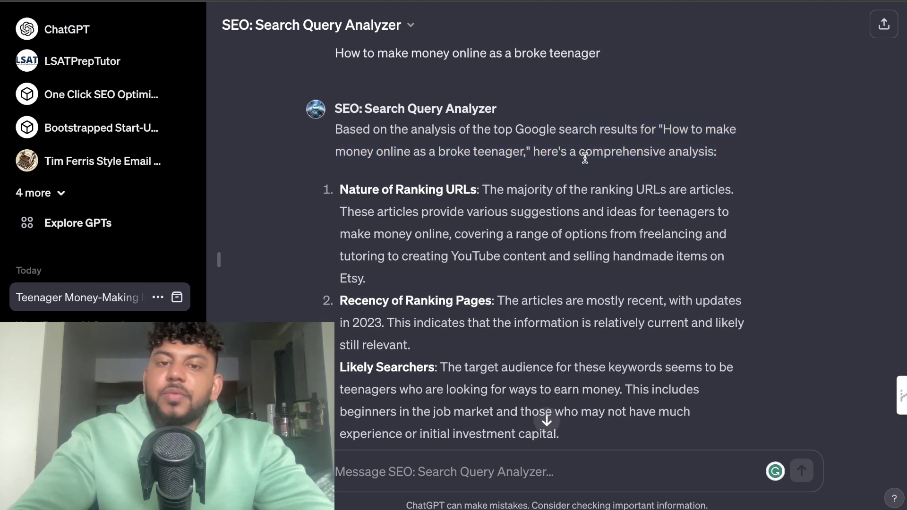
{"action": "scroll", "coordinate": [584, 158], "scroll_direction": "down", "scroll_amount": 1}
Step: Highlight the Nature of Ranking URLs and Recency of Ranking Pages points
{"action": "left_click_drag", "start_coordinate": [476, 168], "coordinate": [363, 169]}
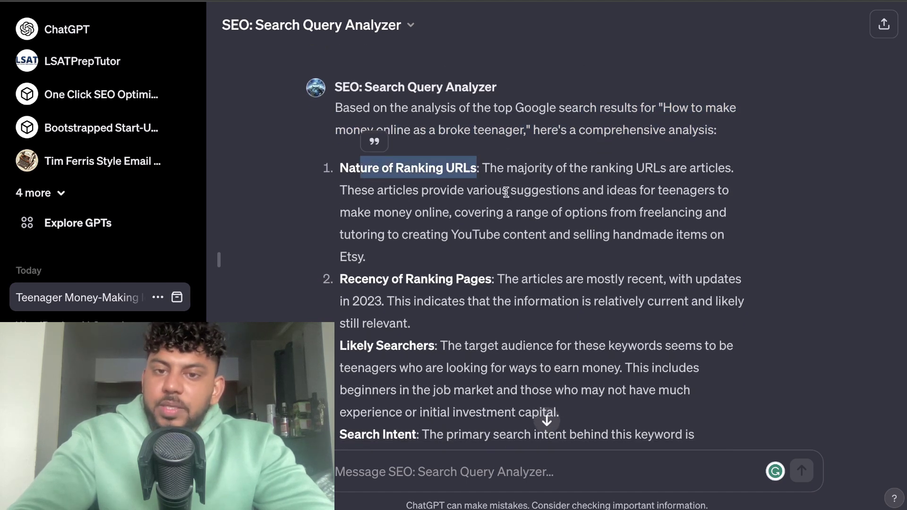
{"action": "scroll", "coordinate": [506, 191], "scroll_direction": "down", "scroll_amount": 1}
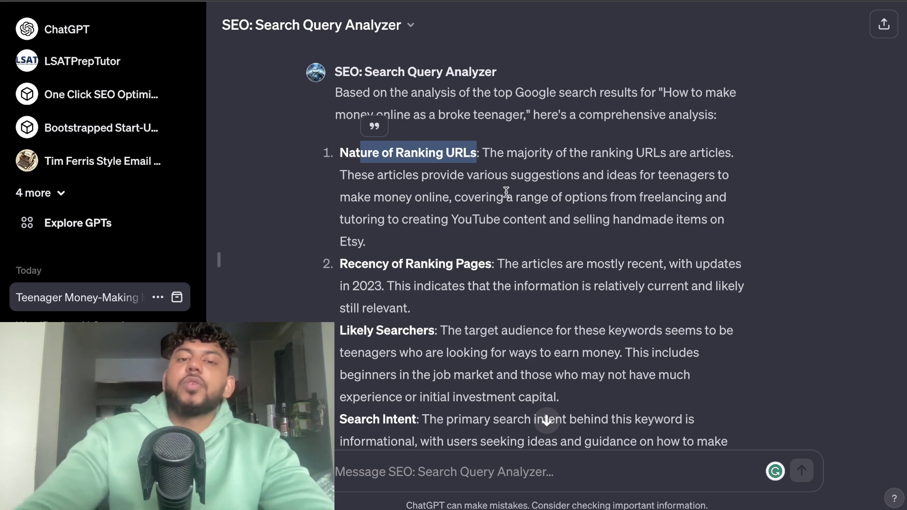
{"action": "left_click", "coordinate": [695, 162]}
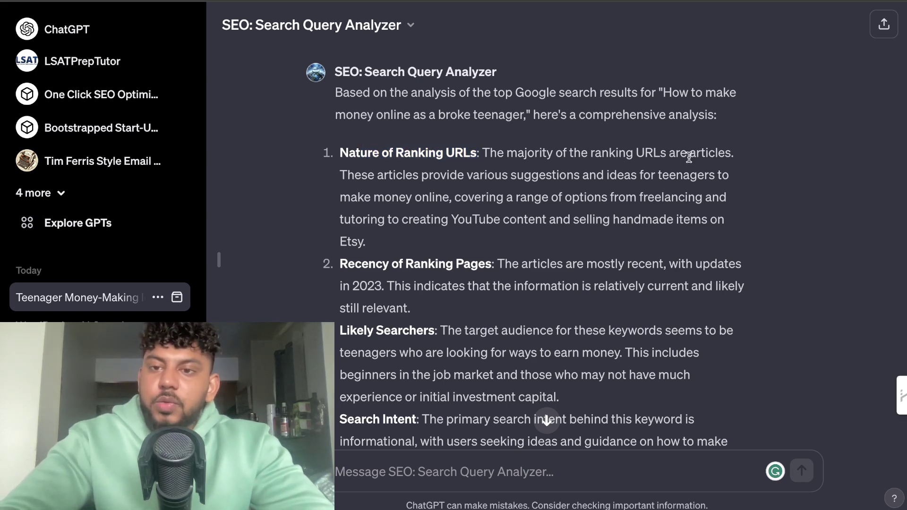
{"action": "left_click_drag", "start_coordinate": [689, 158], "coordinate": [735, 157]}
{"action": "scroll", "coordinate": [472, 259], "scroll_direction": "down", "scroll_amount": 1}
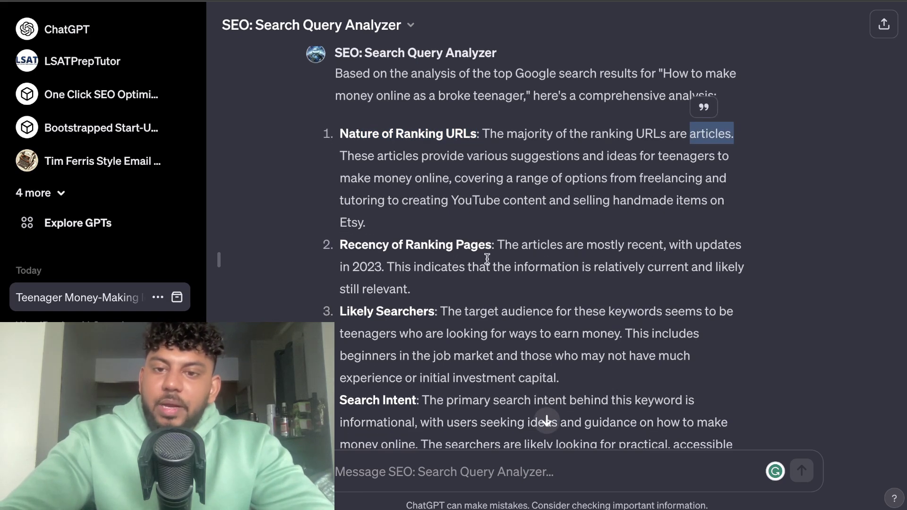
{"action": "scroll", "coordinate": [487, 258], "scroll_direction": "down", "scroll_amount": 1}
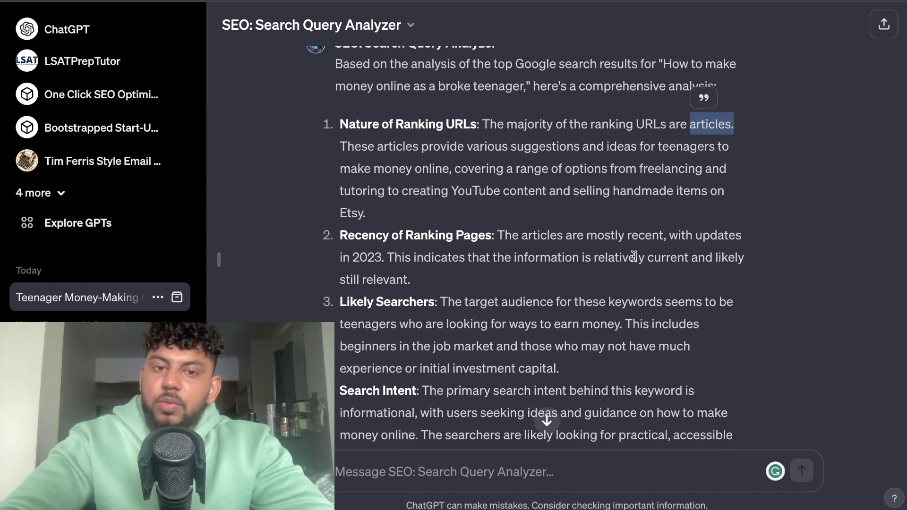
{"action": "scroll", "coordinate": [630, 260], "scroll_direction": "down", "scroll_amount": 2}
{"action": "triple_click", "coordinate": [452, 243]}
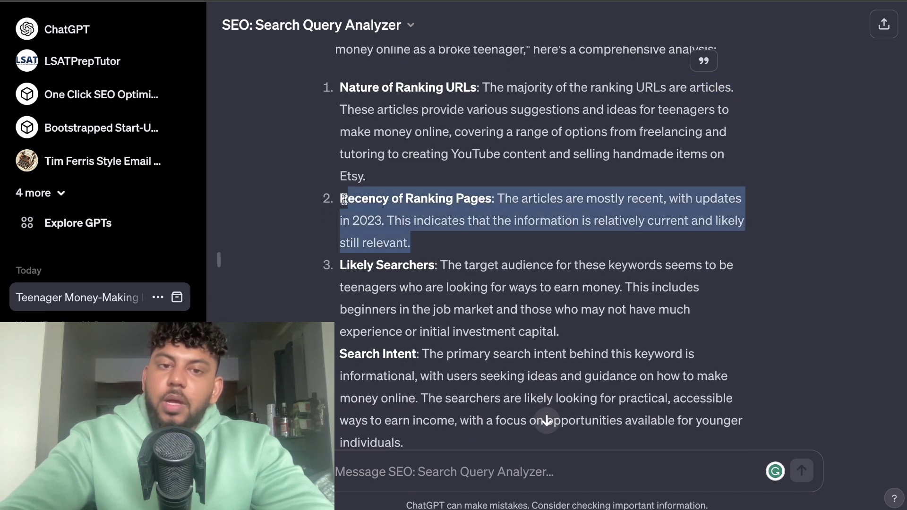
Step: Highlight the Likely Searchers heading and the intent and content-need points below it
{"action": "scroll", "coordinate": [449, 244], "scroll_direction": "down", "scroll_amount": 1}
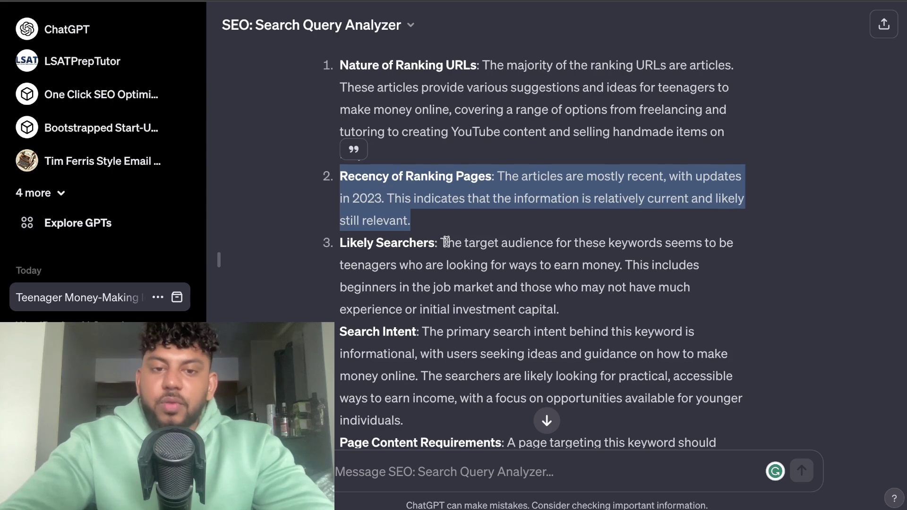
{"action": "scroll", "coordinate": [472, 250], "scroll_direction": "down", "scroll_amount": 1}
{"action": "double_click", "coordinate": [430, 230]}
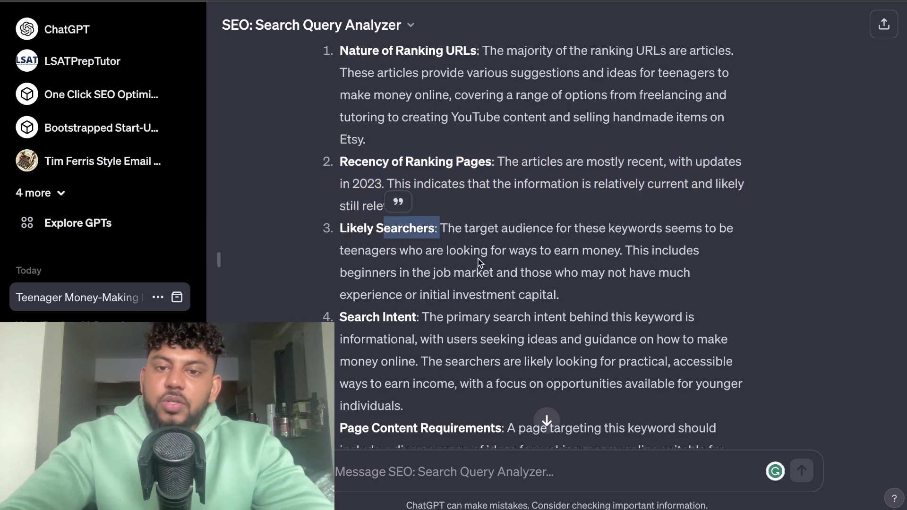
{"action": "scroll", "coordinate": [583, 269], "scroll_direction": "down", "scroll_amount": 1}
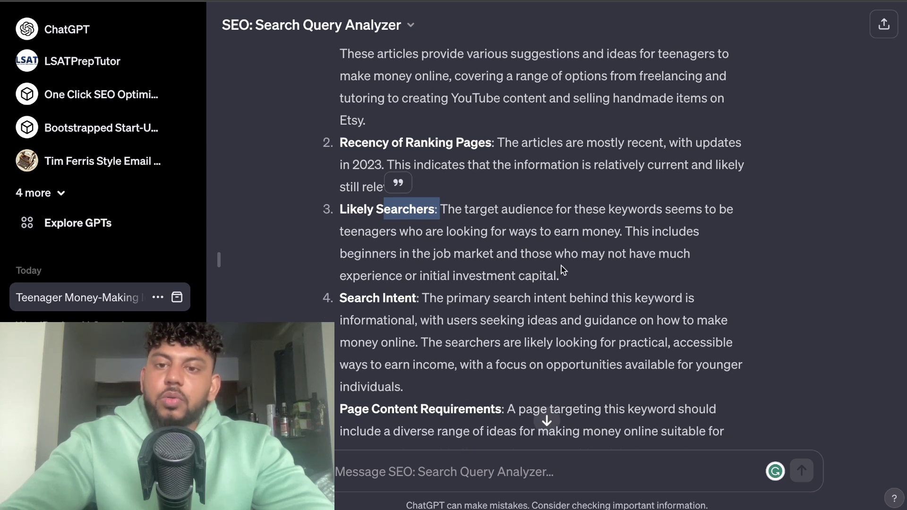
{"action": "scroll", "coordinate": [598, 266], "scroll_direction": "down", "scroll_amount": 3}
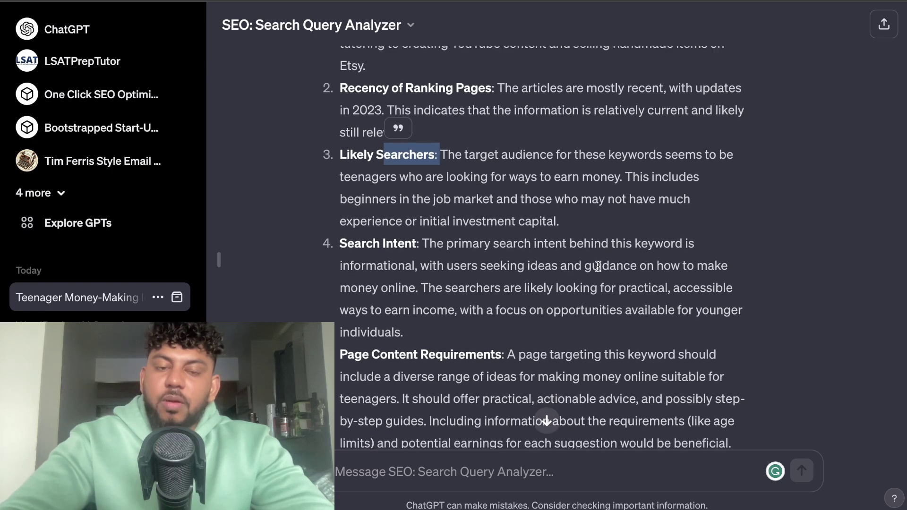
{"action": "left_click_drag", "start_coordinate": [422, 228], "coordinate": [386, 228]}
{"action": "scroll", "coordinate": [503, 329], "scroll_direction": "down", "scroll_amount": 1}
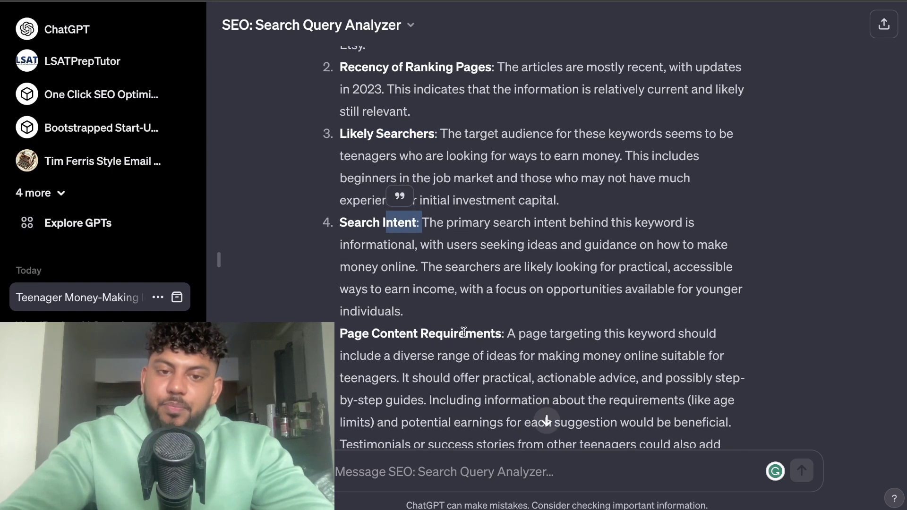
{"action": "left_click_drag", "start_coordinate": [502, 316], "coordinate": [348, 315]}
{"action": "scroll", "coordinate": [470, 330], "scroll_direction": "down", "scroll_amount": 2}
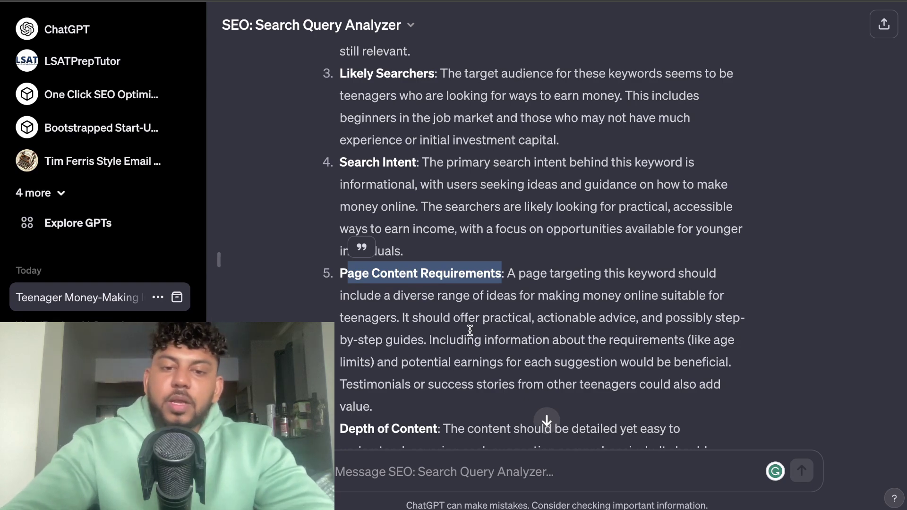
{"action": "scroll", "coordinate": [470, 329], "scroll_direction": "down", "scroll_amount": 4}
{"action": "left_click_drag", "start_coordinate": [451, 330], "coordinate": [340, 331]}
{"action": "scroll", "coordinate": [446, 328], "scroll_direction": "down", "scroll_amount": 5}
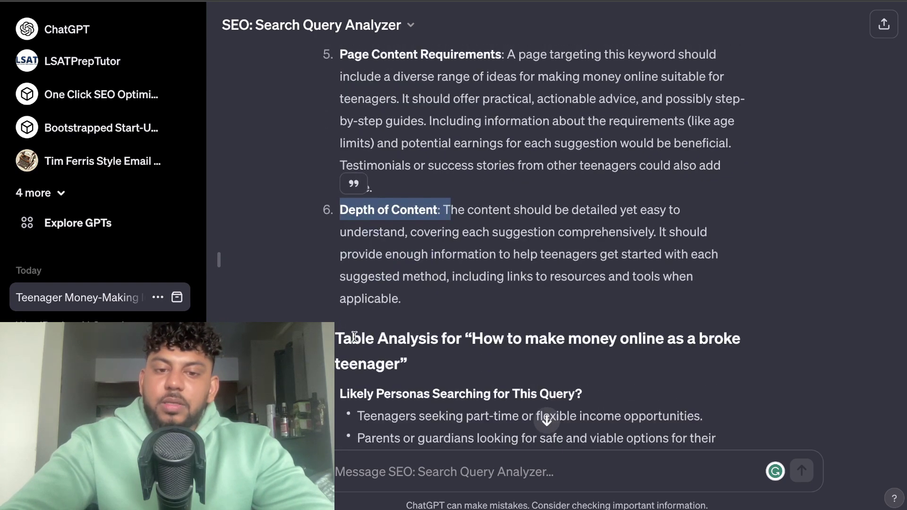
{"action": "scroll", "coordinate": [446, 329], "scroll_direction": "up", "scroll_amount": 10}
{"action": "scroll", "coordinate": [446, 329], "scroll_direction": "down", "scroll_amount": 20}
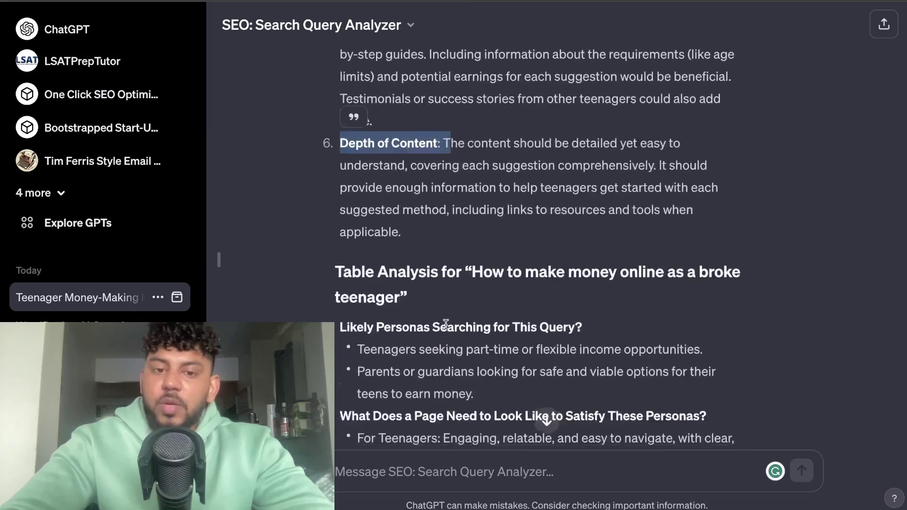
{"action": "scroll", "coordinate": [446, 329], "scroll_direction": "up", "scroll_amount": 5}
{"action": "scroll", "coordinate": [425, 283], "scroll_direction": "down", "scroll_amount": 2}
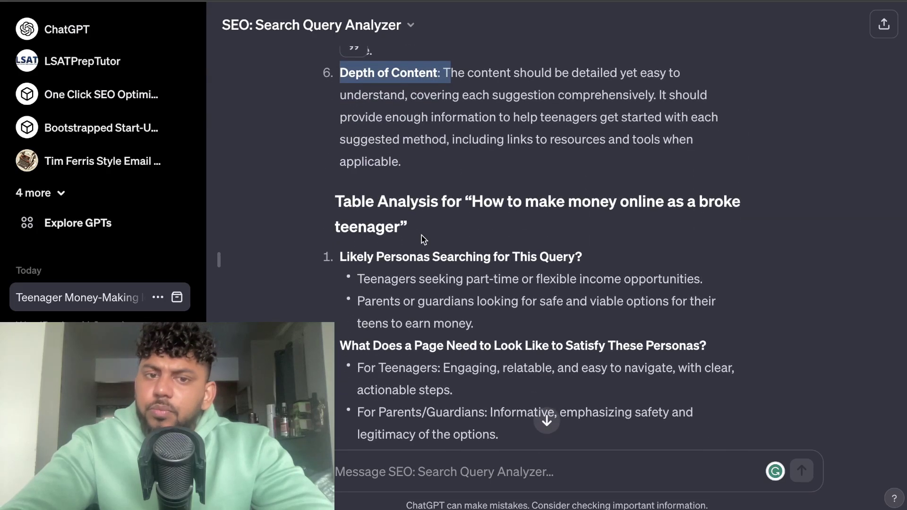
{"action": "scroll", "coordinate": [426, 217], "scroll_direction": "down", "scroll_amount": 1}
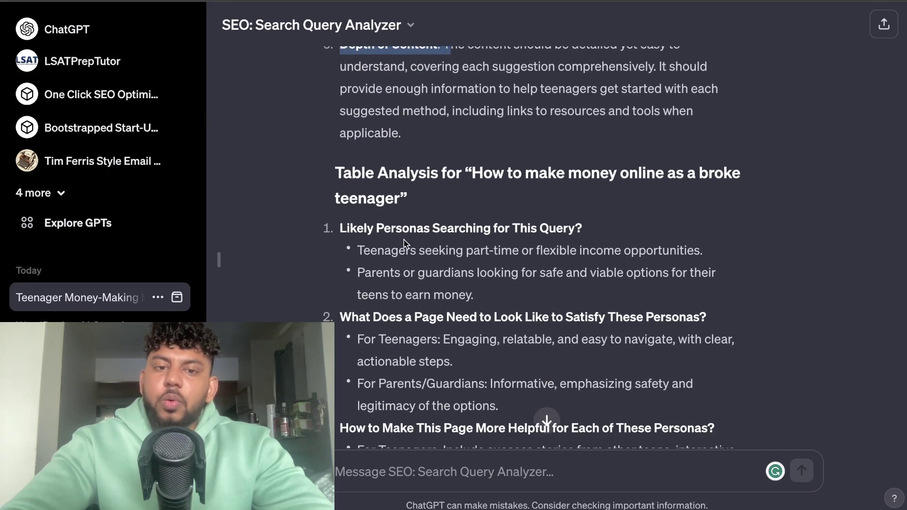
{"action": "left_click_drag", "start_coordinate": [473, 294], "coordinate": [377, 228]}
{"action": "scroll", "coordinate": [407, 267], "scroll_direction": "down", "scroll_amount": 2}
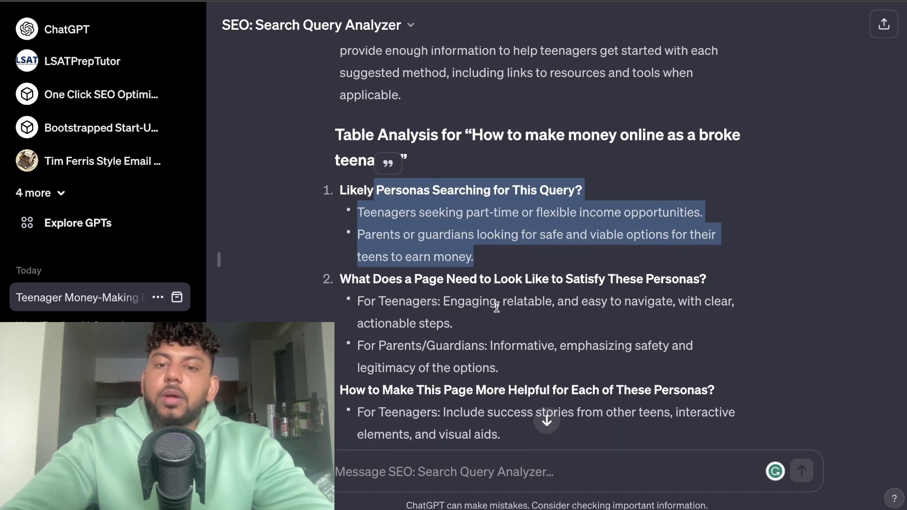
{"action": "scroll", "coordinate": [507, 340], "scroll_direction": "down", "scroll_amount": 3}
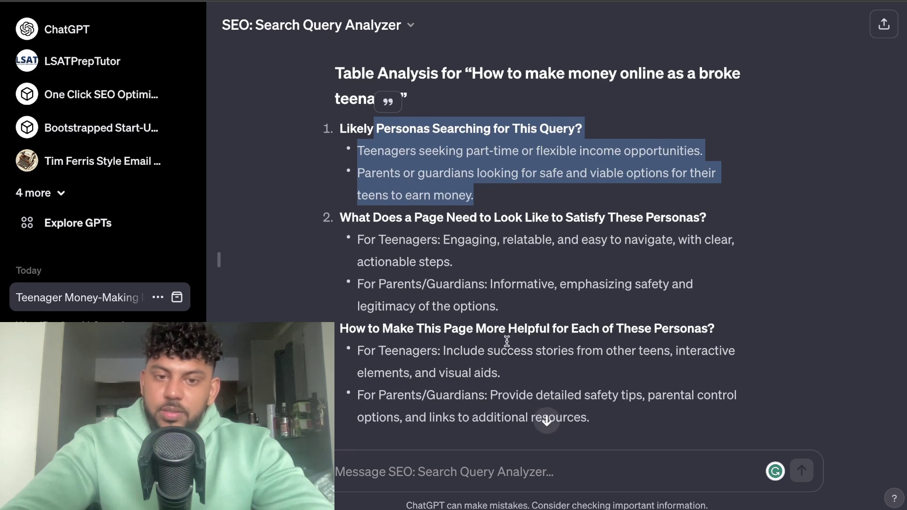
{"action": "scroll", "coordinate": [506, 341], "scroll_direction": "down", "scroll_amount": 3}
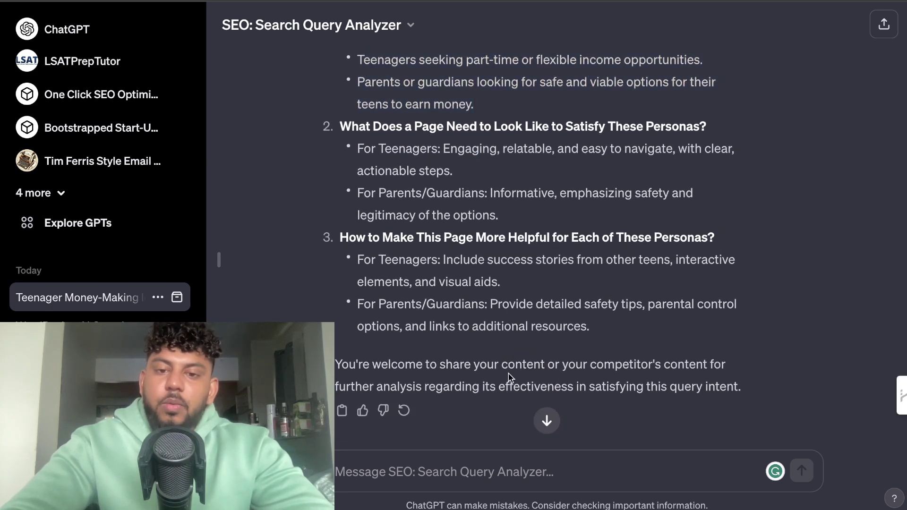
{"action": "triple_click", "coordinate": [508, 373]}
{"action": "scroll", "coordinate": [509, 373], "scroll_direction": "up", "scroll_amount": 5}
{"action": "scroll", "coordinate": [509, 374], "scroll_direction": "down", "scroll_amount": 5}
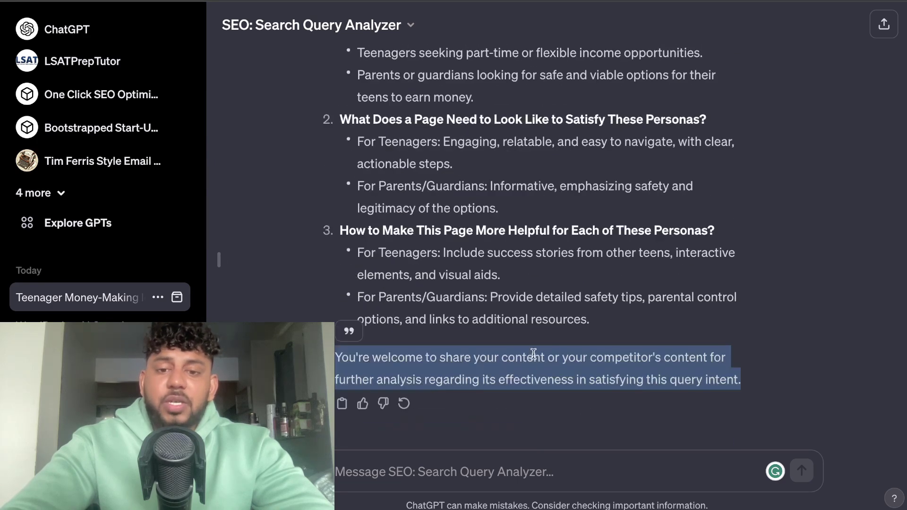
{"action": "left_click_drag", "start_coordinate": [628, 324], "coordinate": [549, 208]}
{"action": "scroll", "coordinate": [492, 206], "scroll_direction": "up", "scroll_amount": 12}
{"action": "scroll", "coordinate": [549, 208], "scroll_direction": "up", "scroll_amount": 10}
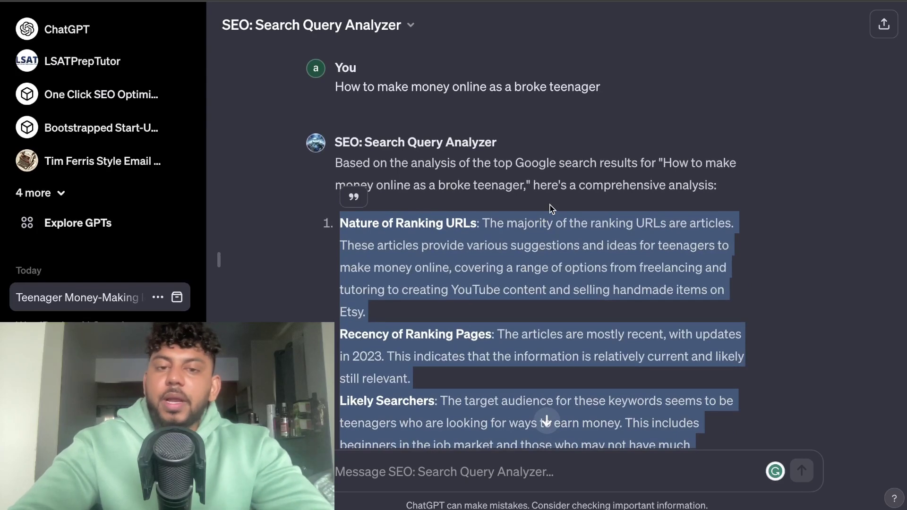
{"action": "left_click", "coordinate": [550, 207]}
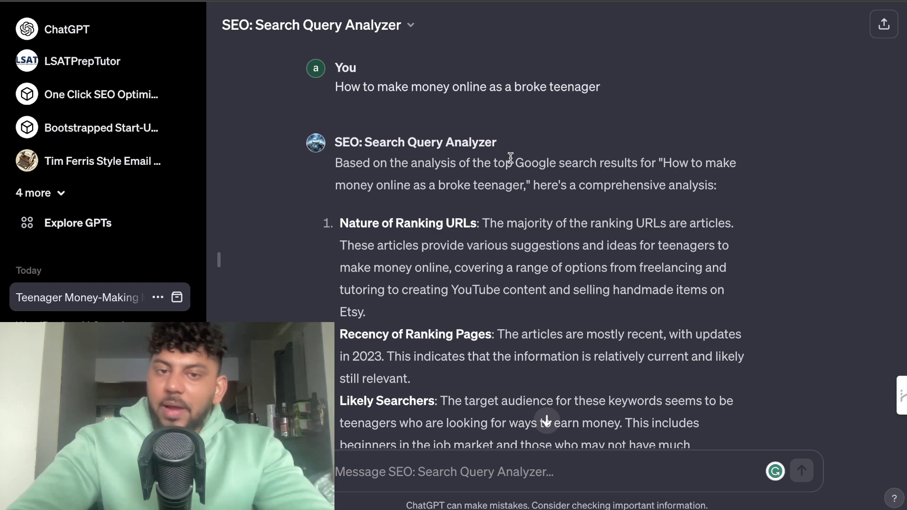
{"action": "left_click_drag", "start_coordinate": [334, 87], "coordinate": [624, 85]}
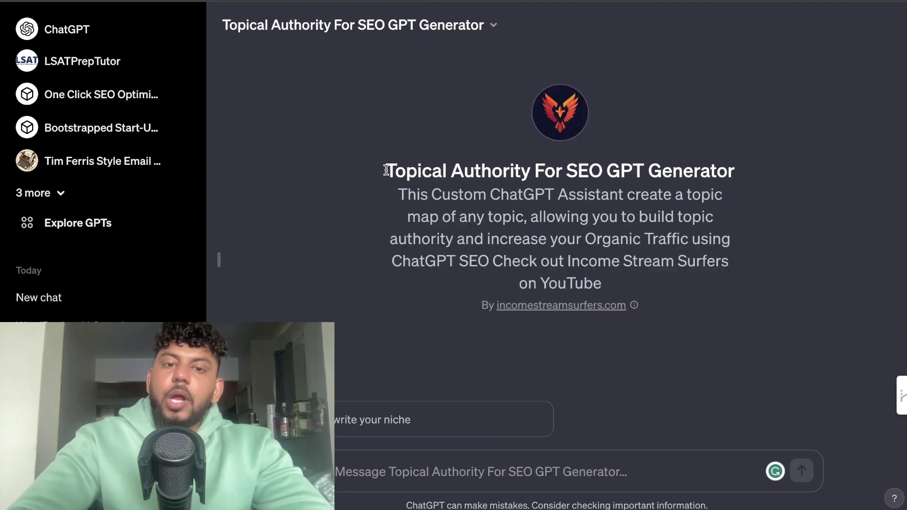
Step: Highlight the Topical Authority For SEO GPT Generator's title, then clear the highlight
{"action": "left_click_drag", "start_coordinate": [386, 171], "coordinate": [648, 166]}
{"action": "left_click", "coordinate": [564, 362]}
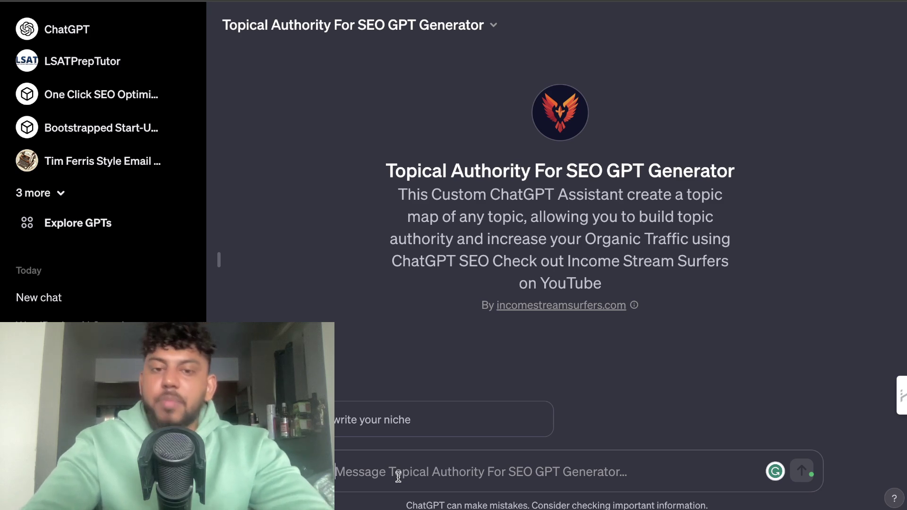
Step: Send the niche 'ai tools and softwares' and scroll through the generated pillar pages
{"action": "type", "text": "ai tools and soft"}
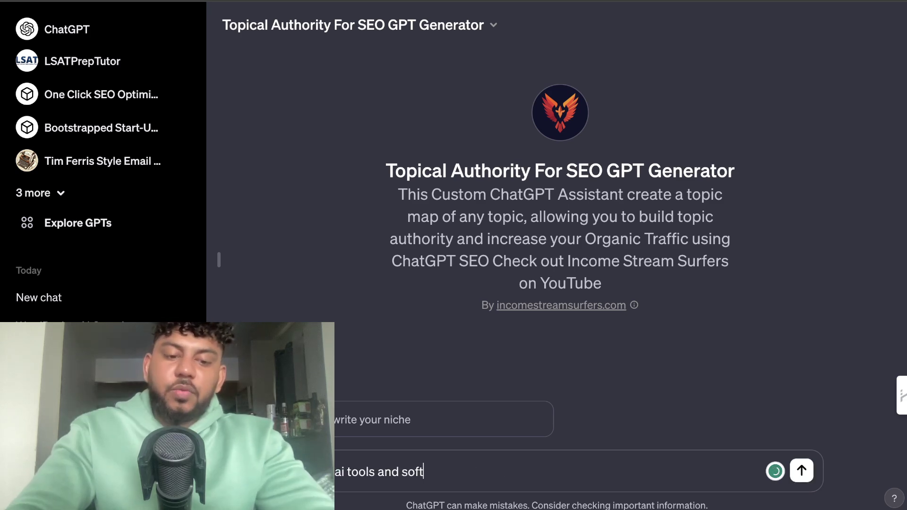
{"action": "type", "text": "wares"}
{"action": "key", "text": "Return"}
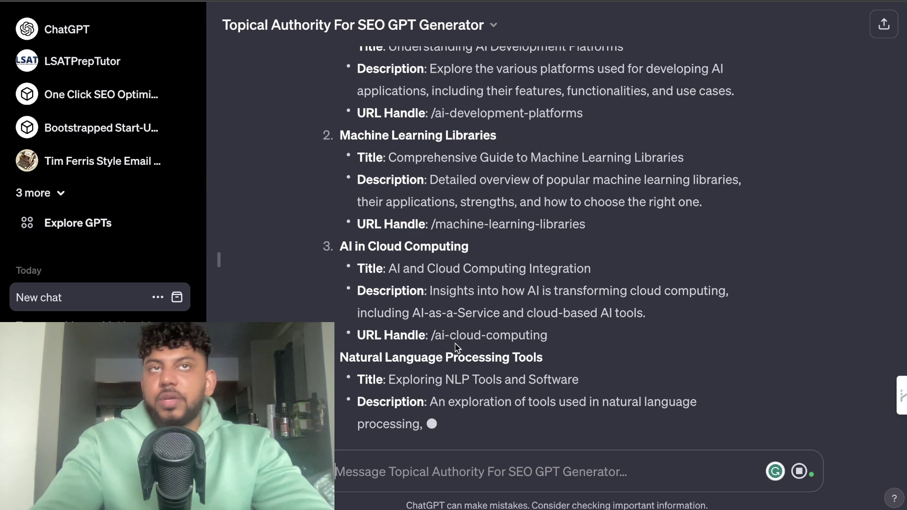
{"action": "scroll", "coordinate": [480, 253], "scroll_direction": "up", "scroll_amount": 4}
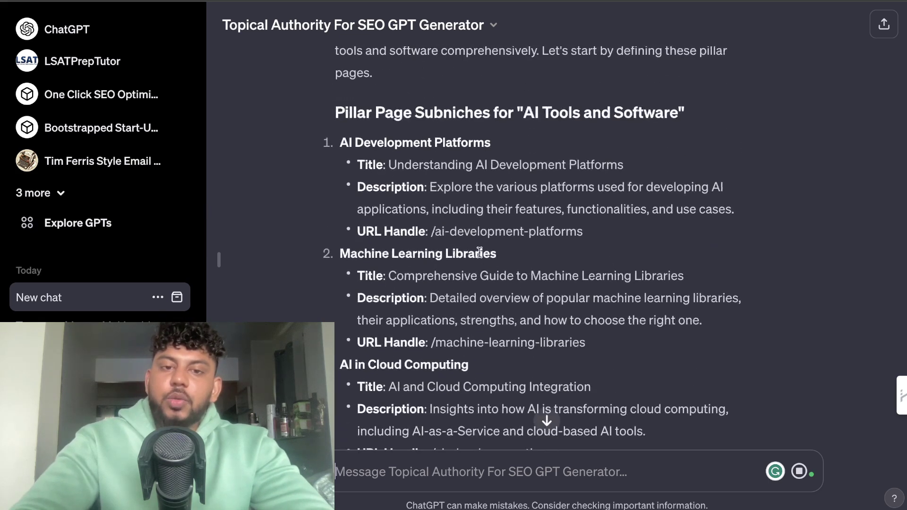
{"action": "scroll", "coordinate": [480, 244], "scroll_direction": "up", "scroll_amount": 1}
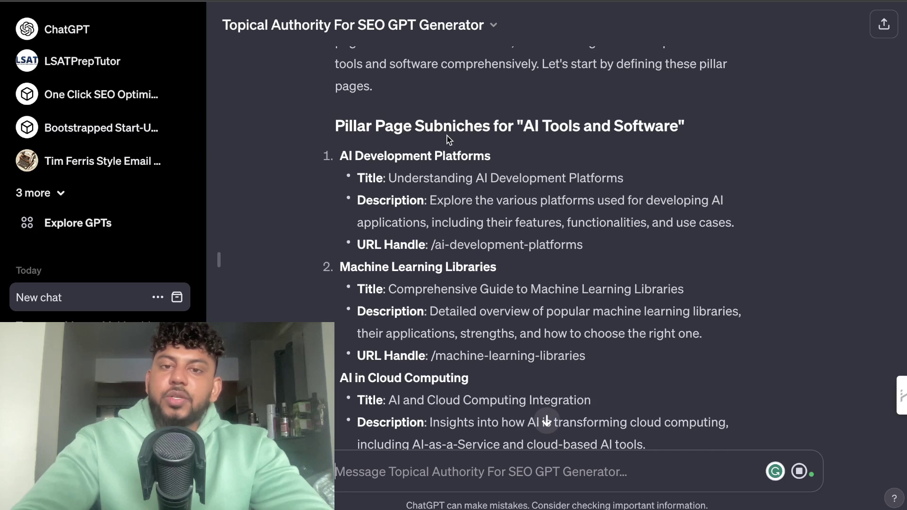
{"action": "scroll", "coordinate": [505, 145], "scroll_direction": "down", "scroll_amount": 2}
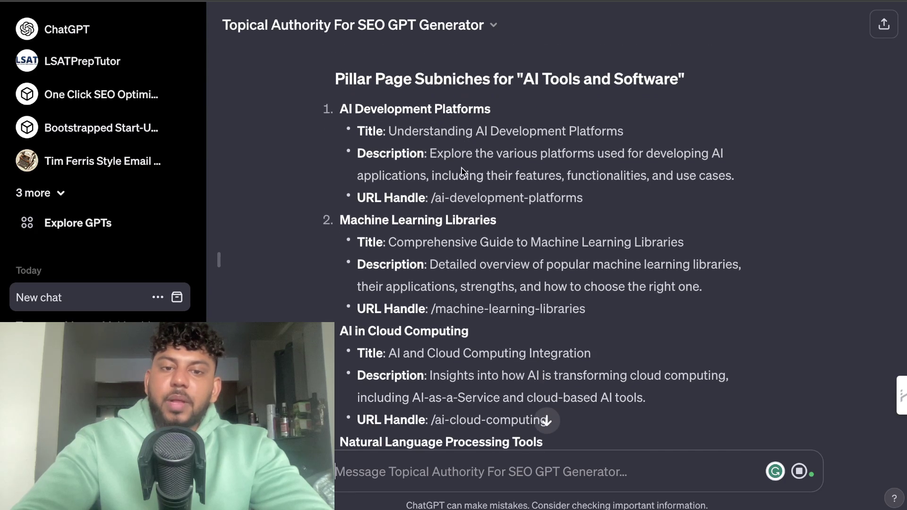
{"action": "scroll", "coordinate": [459, 218], "scroll_direction": "down", "scroll_amount": 1}
{"action": "scroll", "coordinate": [458, 256], "scroll_direction": "down", "scroll_amount": 4}
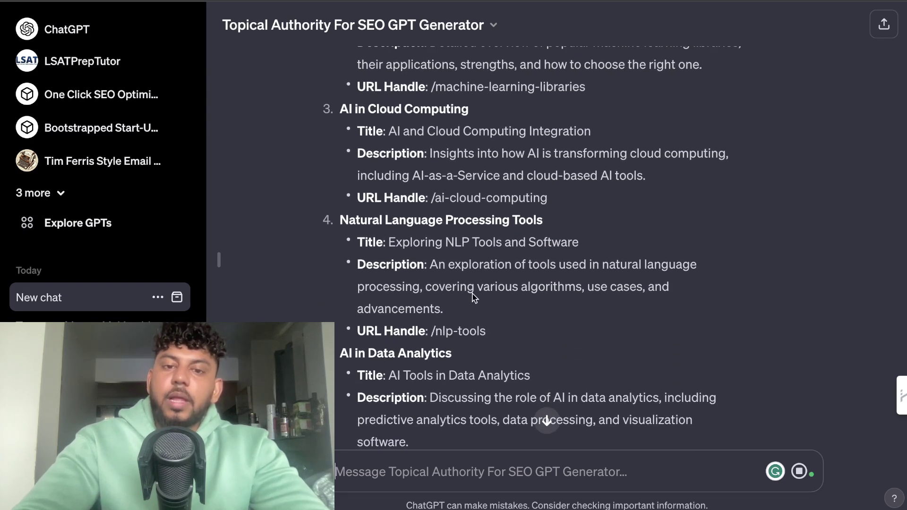
{"action": "scroll", "coordinate": [477, 295], "scroll_direction": "down", "scroll_amount": 4}
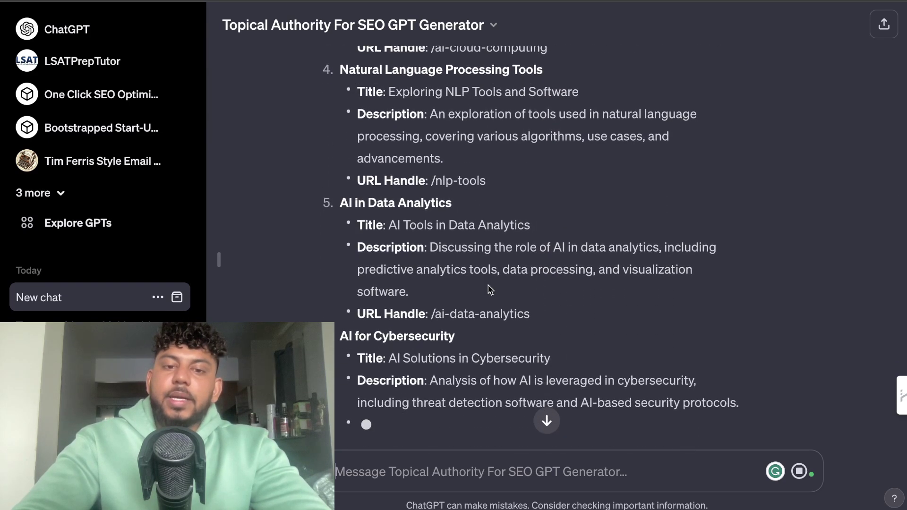
{"action": "scroll", "coordinate": [490, 289], "scroll_direction": "up", "scroll_amount": 8}
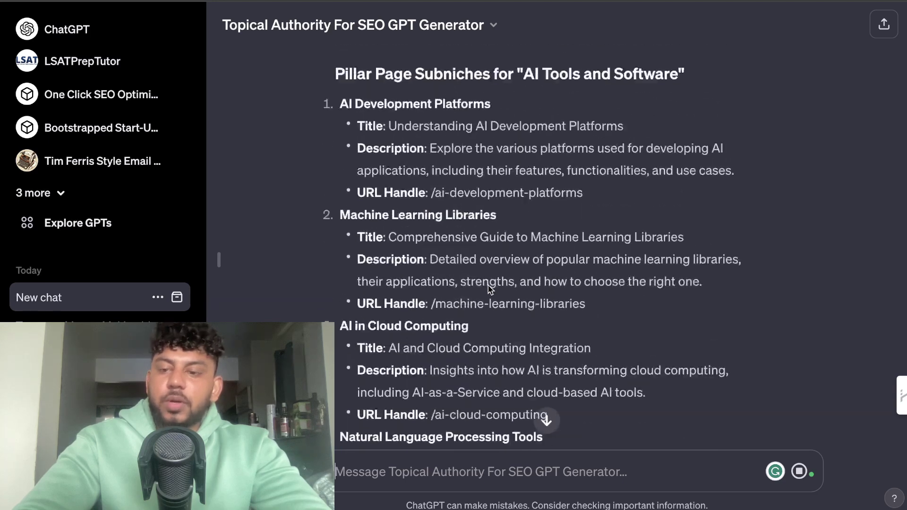
{"action": "scroll", "coordinate": [487, 288], "scroll_direction": "up", "scroll_amount": 2}
Step: Highlight a subniche and scroll through the rest of the AI Tools and Software pillar list
{"action": "scroll", "coordinate": [486, 288], "scroll_direction": "down", "scroll_amount": 15}
{"action": "left_click_drag", "start_coordinate": [540, 307], "coordinate": [367, 282]}
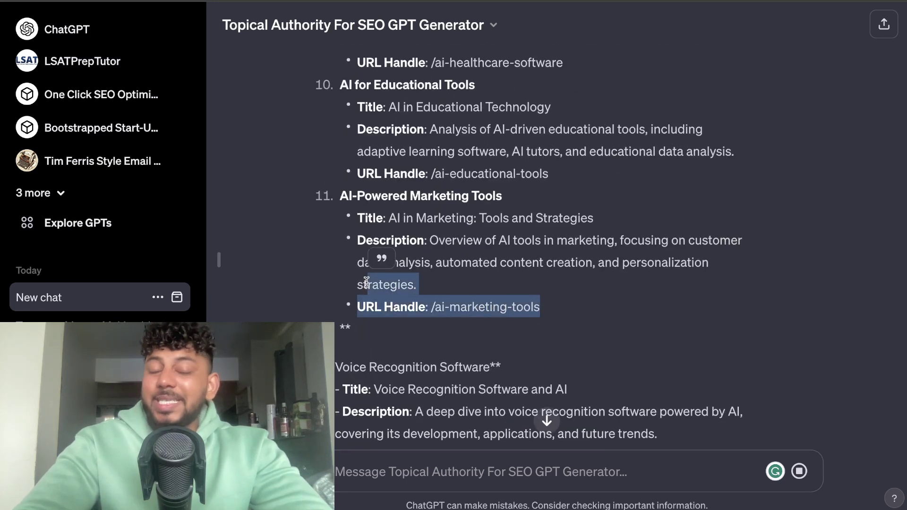
{"action": "scroll", "coordinate": [466, 331], "scroll_direction": "down", "scroll_amount": 5}
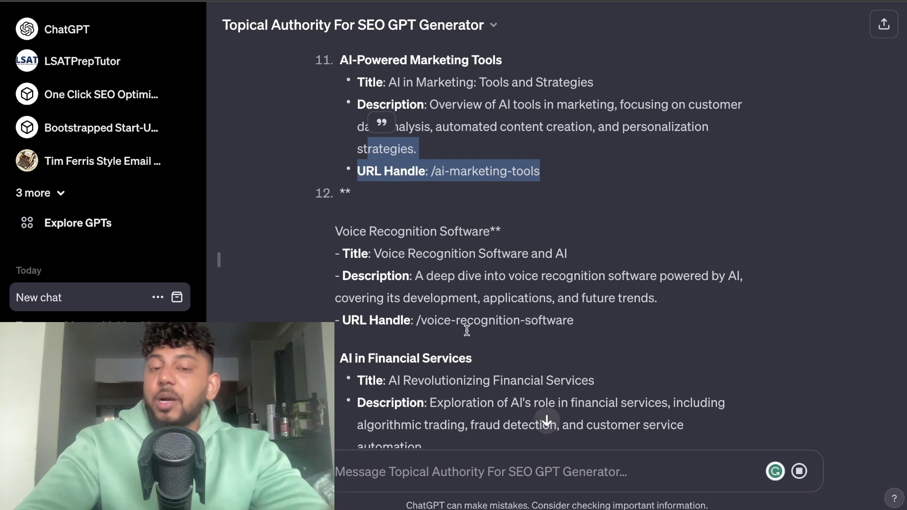
{"action": "scroll", "coordinate": [467, 330], "scroll_direction": "down", "scroll_amount": 10}
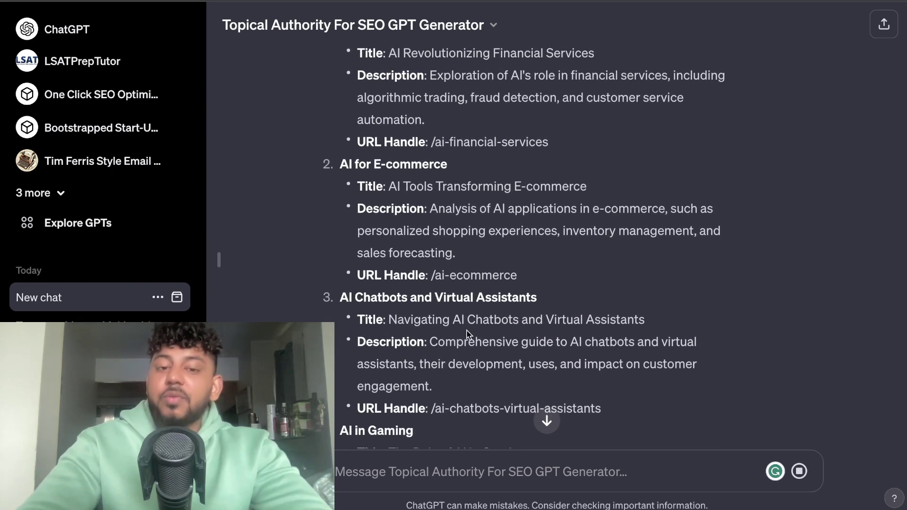
{"action": "scroll", "coordinate": [467, 333], "scroll_direction": "down", "scroll_amount": 4}
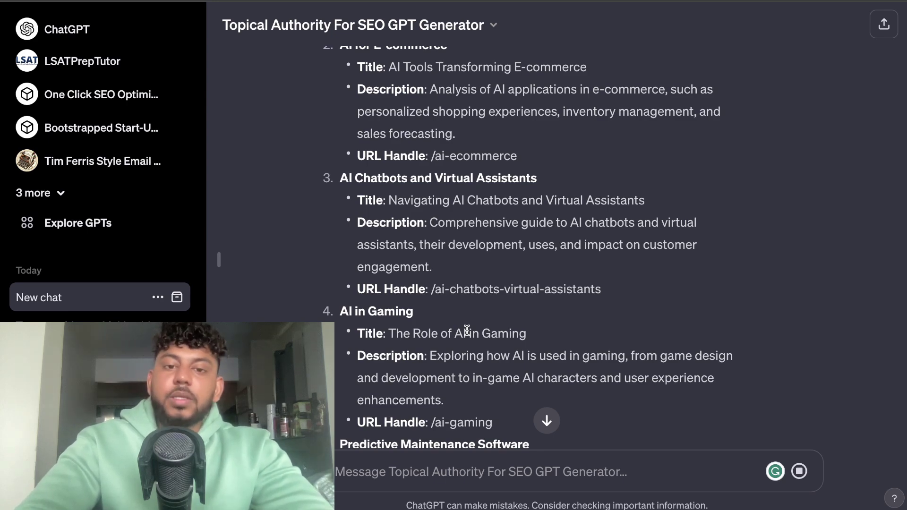
{"action": "scroll", "coordinate": [467, 331], "scroll_direction": "down", "scroll_amount": 5}
{"action": "scroll", "coordinate": [467, 331], "scroll_direction": "down", "scroll_amount": 5}
{"action": "scroll", "coordinate": [467, 331], "scroll_direction": "down", "scroll_amount": 3}
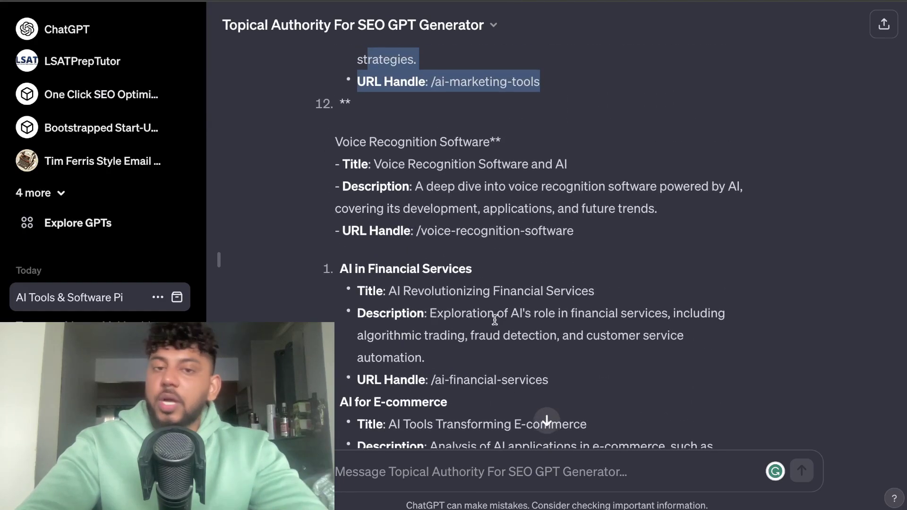
{"action": "scroll", "coordinate": [494, 320], "scroll_direction": "up", "scroll_amount": 10}
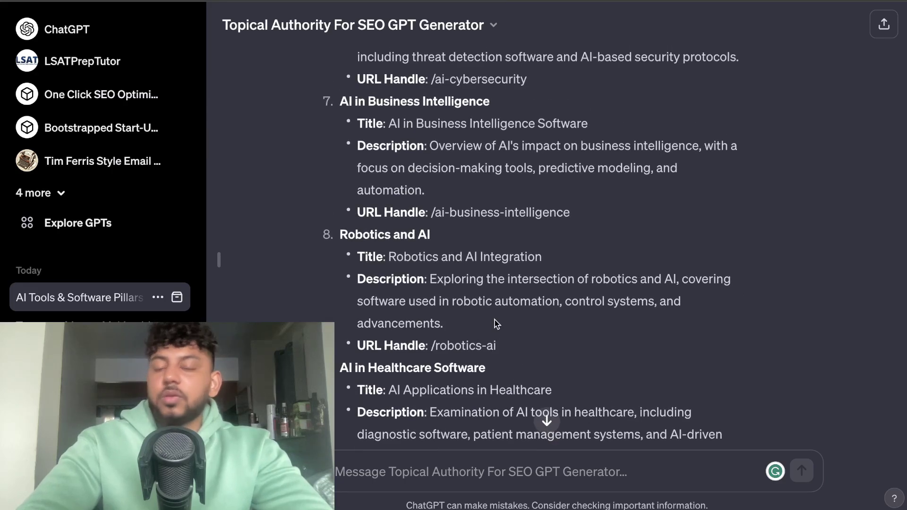
{"action": "scroll", "coordinate": [495, 324], "scroll_direction": "up", "scroll_amount": 15}
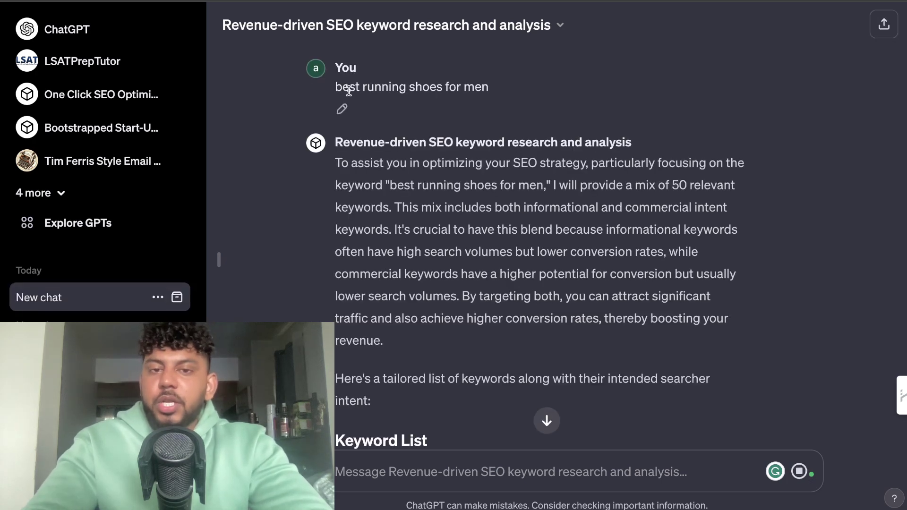
Step: Scroll through the men's running shoes keyword table sorted by search intent
{"action": "scroll", "coordinate": [435, 203], "scroll_direction": "down", "scroll_amount": 3}
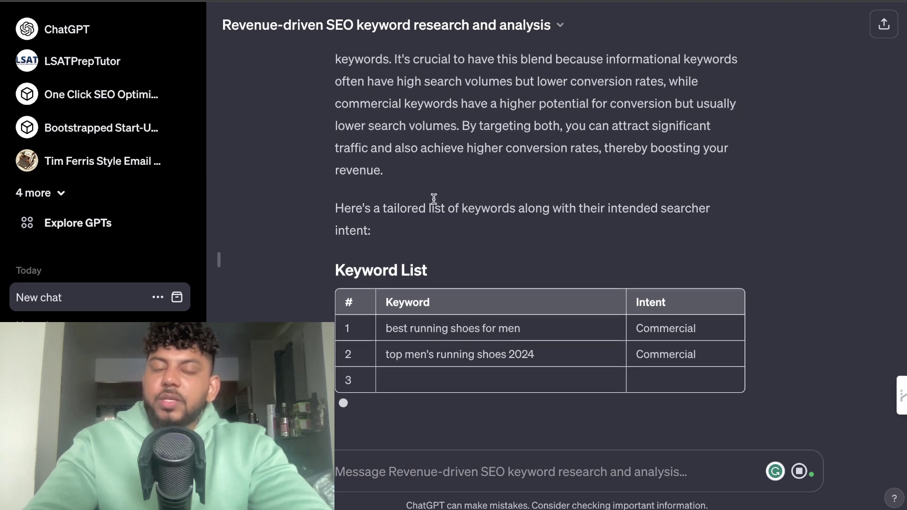
{"action": "scroll", "coordinate": [359, 93], "scroll_direction": "up", "scroll_amount": 3}
{"action": "scroll", "coordinate": [460, 142], "scroll_direction": "down", "scroll_amount": 3}
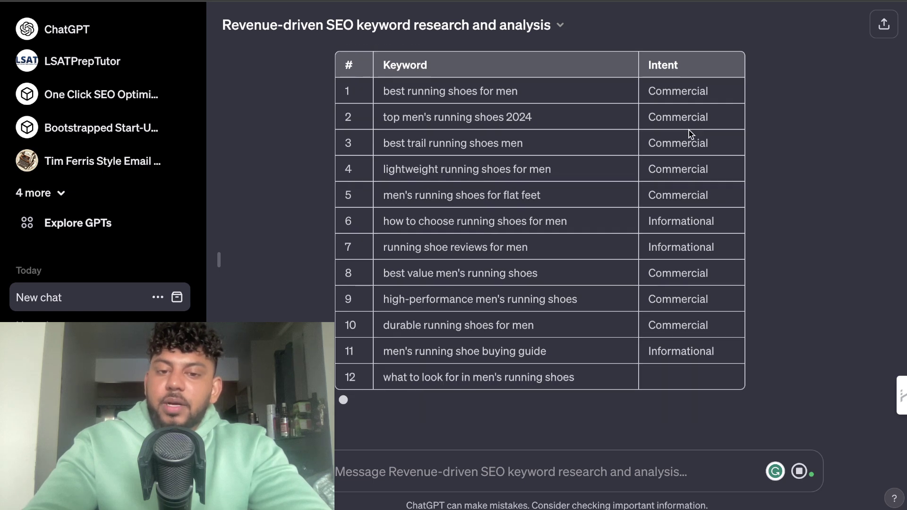
{"action": "scroll", "coordinate": [552, 141], "scroll_direction": "up", "scroll_amount": 1}
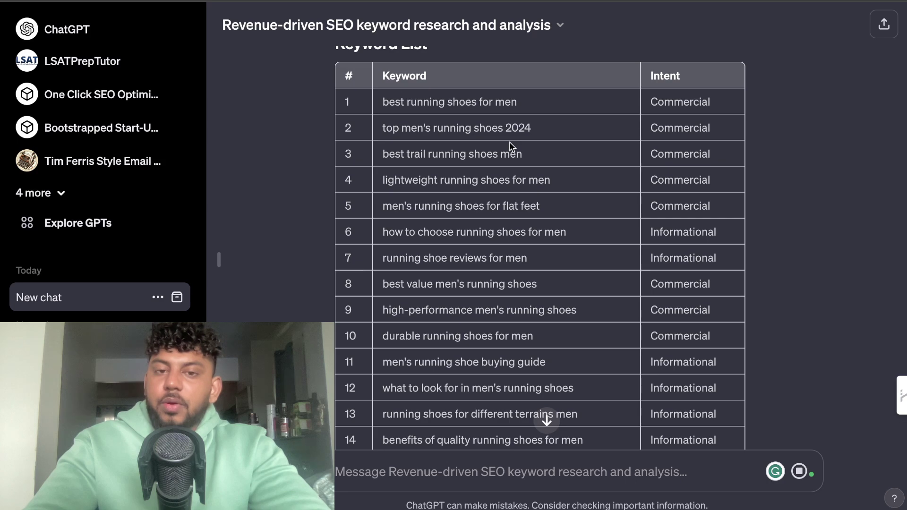
{"action": "scroll", "coordinate": [510, 142], "scroll_direction": "up", "scroll_amount": 9}
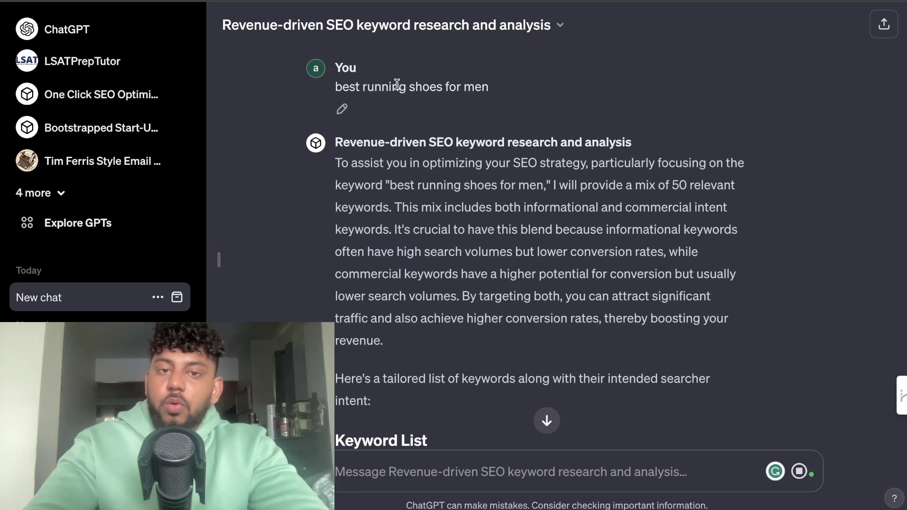
{"action": "scroll", "coordinate": [430, 146], "scroll_direction": "down", "scroll_amount": 9}
{"action": "scroll", "coordinate": [430, 146], "scroll_direction": "down", "scroll_amount": 4}
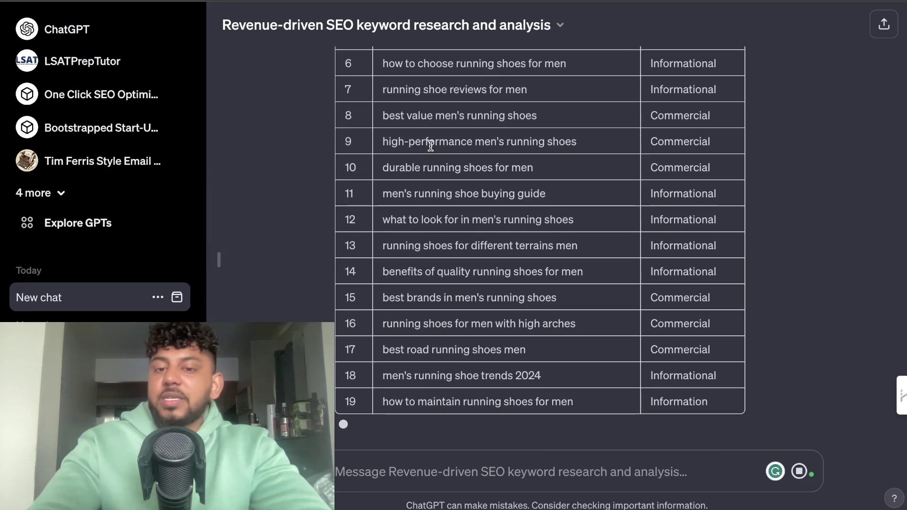
{"action": "scroll", "coordinate": [430, 146], "scroll_direction": "up", "scroll_amount": 12}
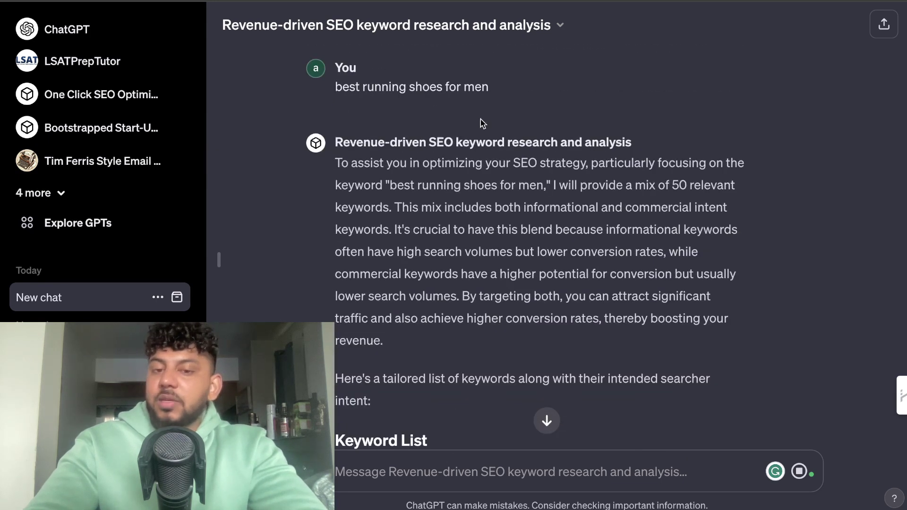
{"action": "scroll", "coordinate": [481, 119], "scroll_direction": "down", "scroll_amount": 10}
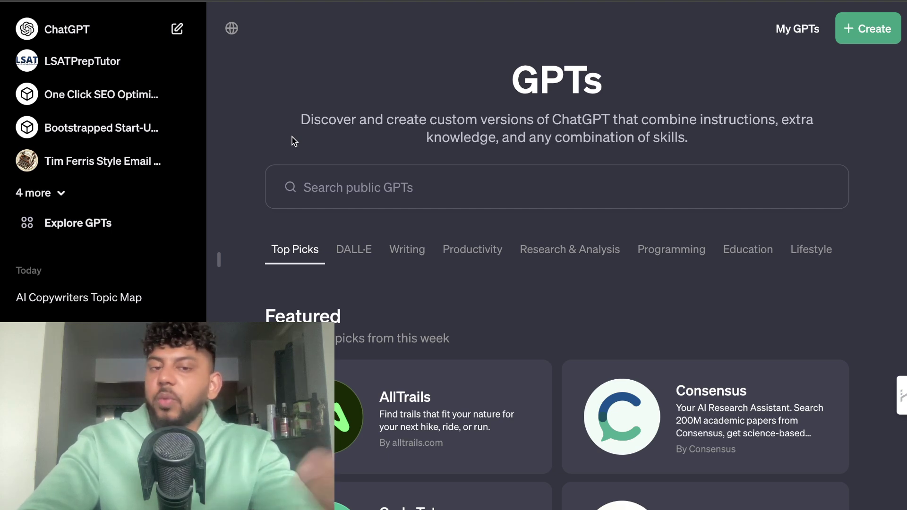
Step: Search public GPTs for 'seo' and open the Rank Math SEO Optimized Content Writer
{"action": "left_click", "coordinate": [339, 199]}
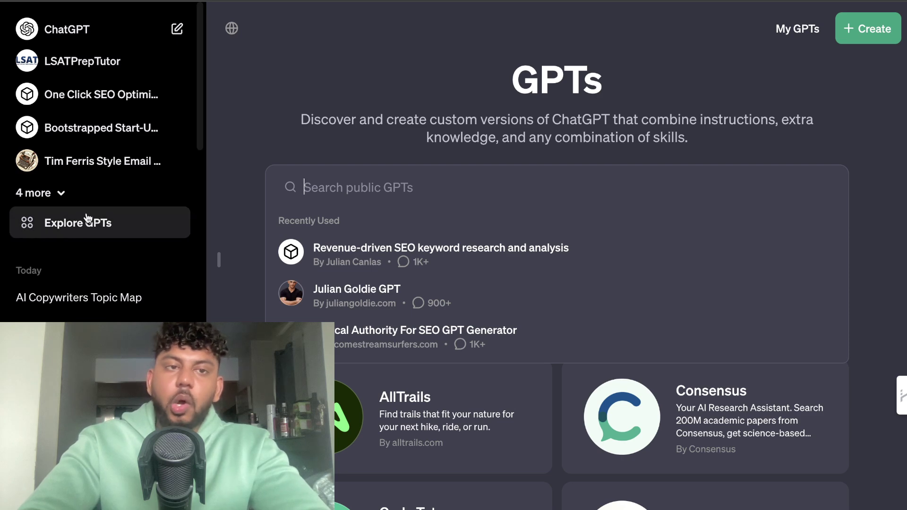
{"action": "type", "text": "seo"}
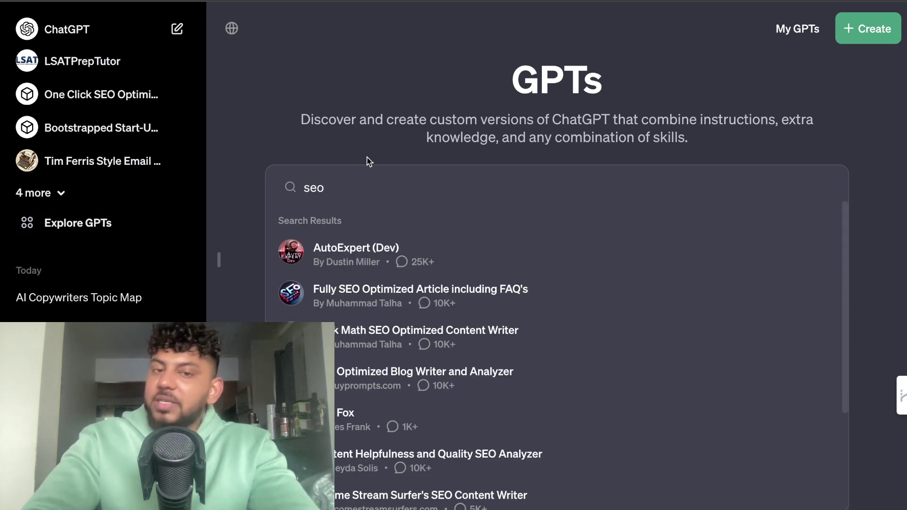
{"action": "scroll", "coordinate": [367, 158], "scroll_direction": "down", "scroll_amount": 1}
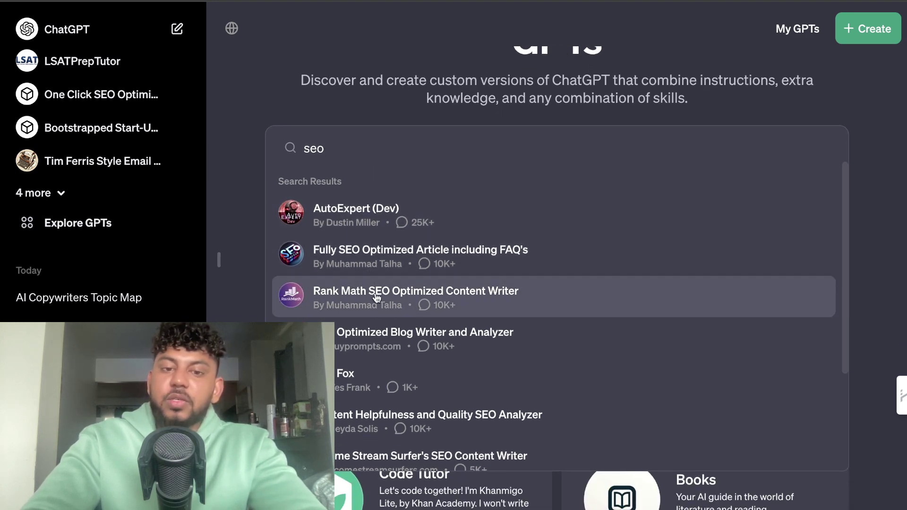
{"action": "left_click", "coordinate": [376, 296]}
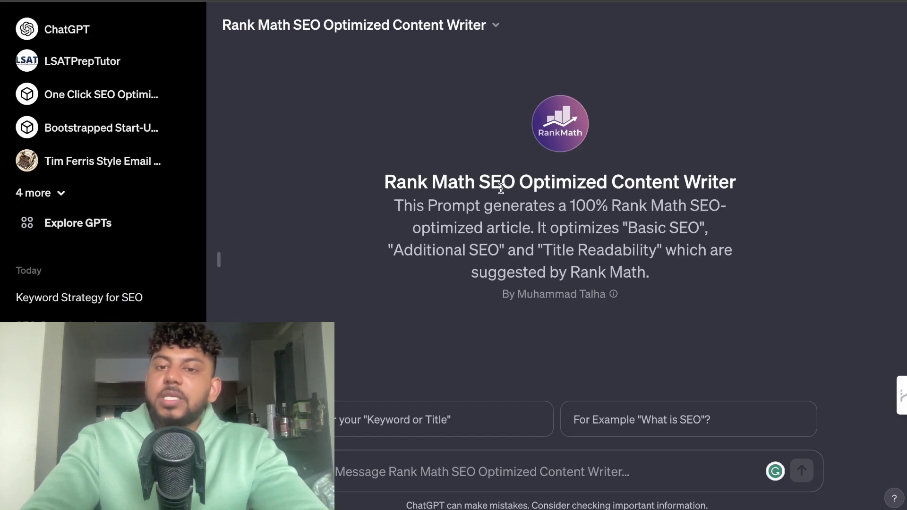
Step: Highlight the Rank Math writer's name and description while reading them
{"action": "left_click_drag", "start_coordinate": [491, 183], "coordinate": [655, 177]}
{"action": "left_click", "coordinate": [525, 223]}
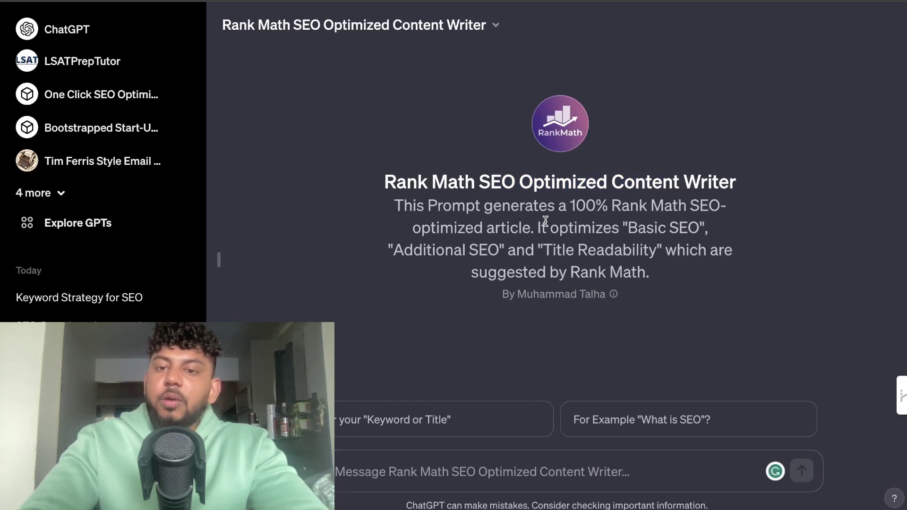
{"action": "left_click_drag", "start_coordinate": [574, 208], "coordinate": [502, 251]}
{"action": "left_click", "coordinate": [514, 326]}
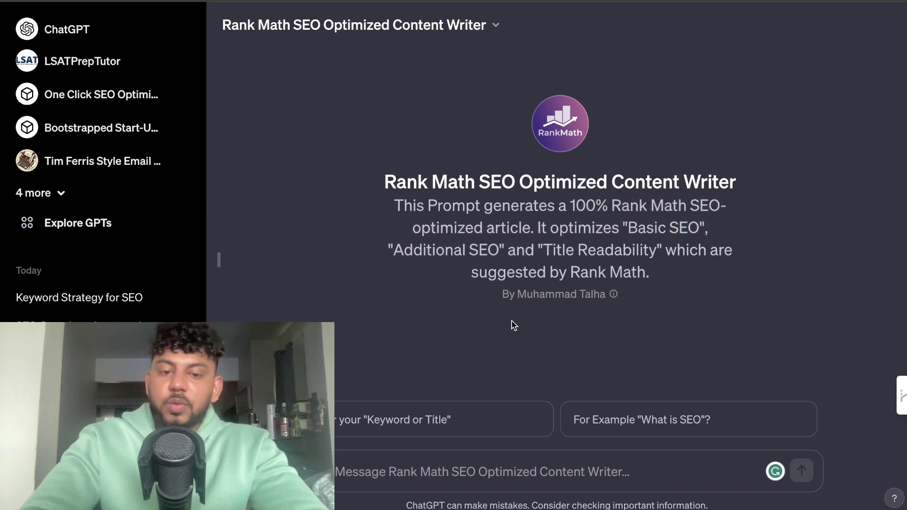
Step: Send the Rank Math writer the request 'how to become a better ceo'
{"action": "left_click", "coordinate": [428, 465]}
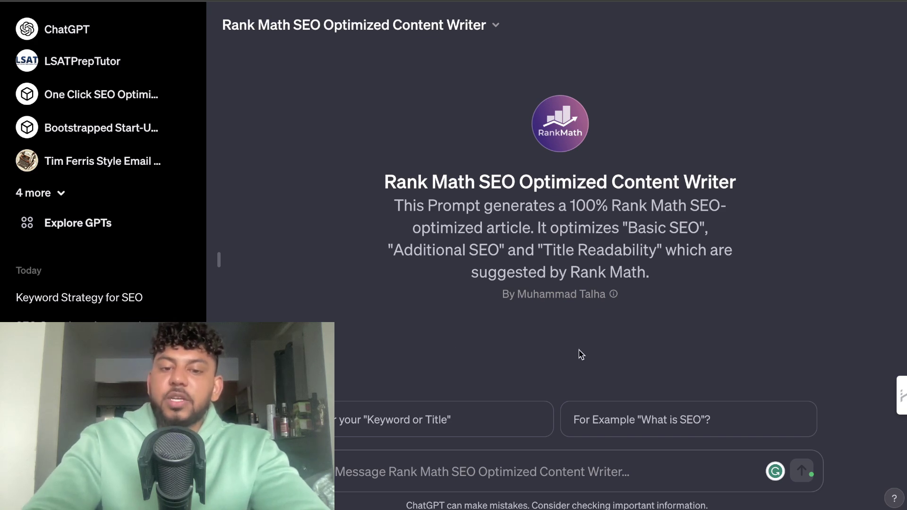
{"action": "type", "text": "how to become a better ceo"}
{"action": "key", "text": "Return"}
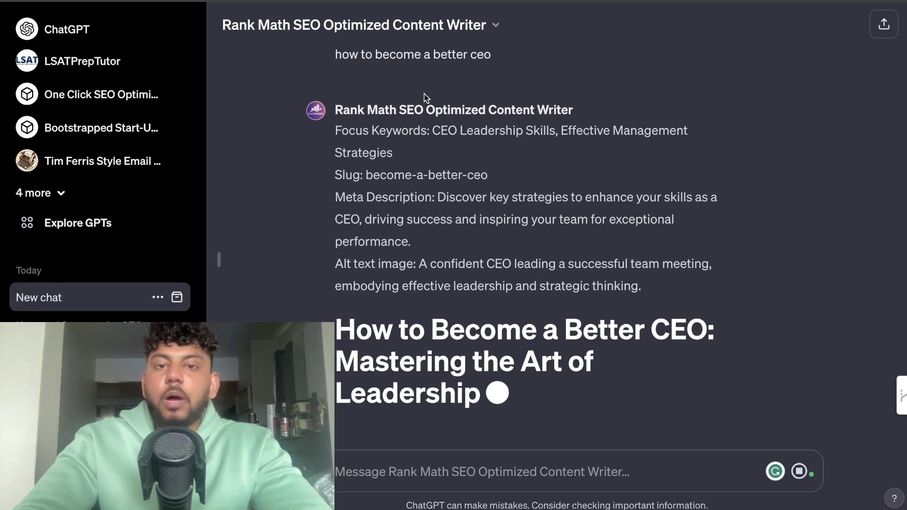
Step: Skim the CEO reply, then enter and clear 'blog' in the GPT search box
{"action": "scroll", "coordinate": [491, 178], "scroll_direction": "up", "scroll_amount": 3}
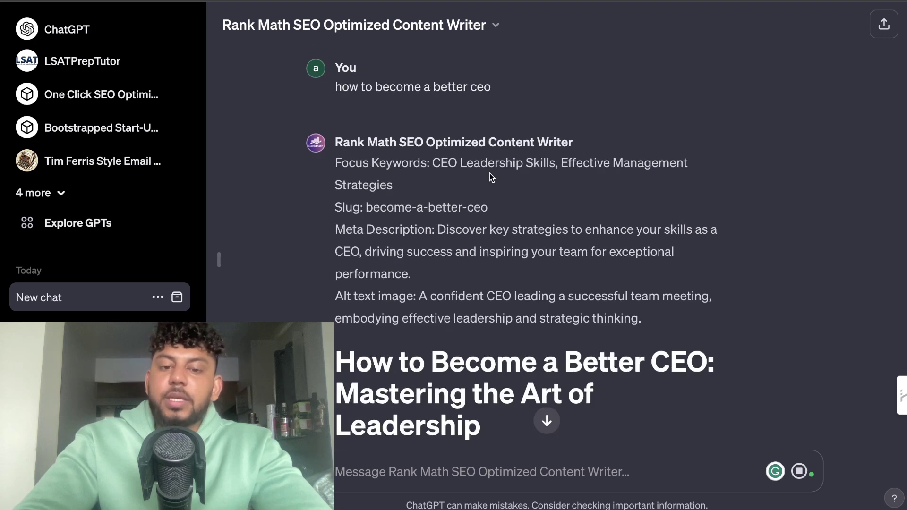
{"action": "scroll", "coordinate": [491, 177], "scroll_direction": "down", "scroll_amount": 4}
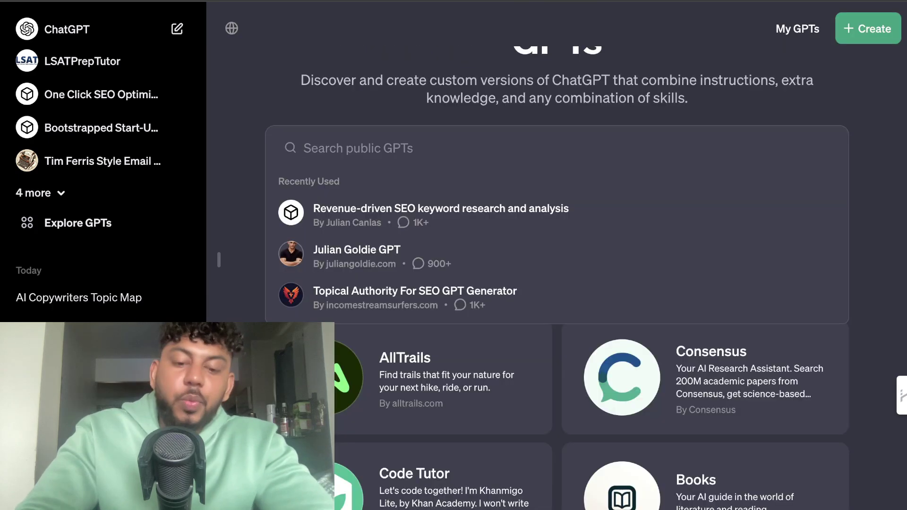
{"action": "type", "text": "blogging"}
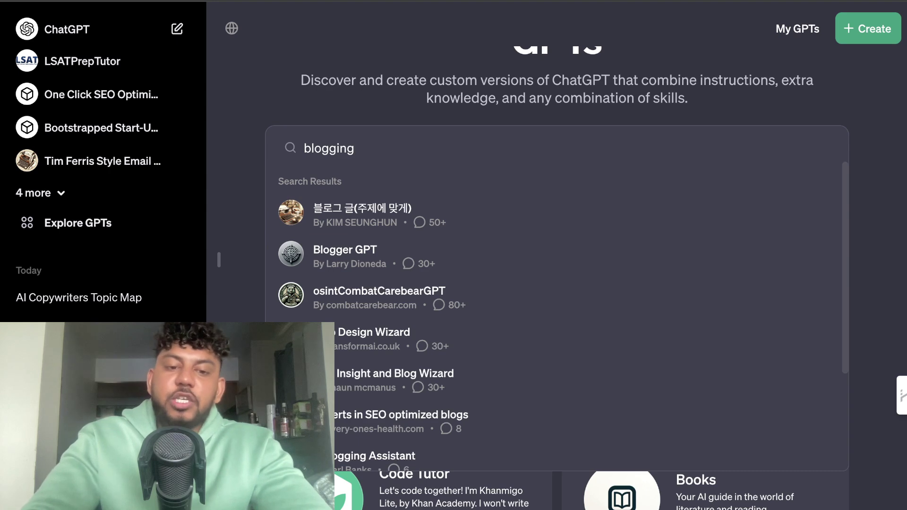
{"action": "key", "text": "BackSpace"}
{"action": "key", "text": "BackSpace"}
{"action": "key", "text": "BackSpace"}
{"action": "key", "text": "BackSpace"}
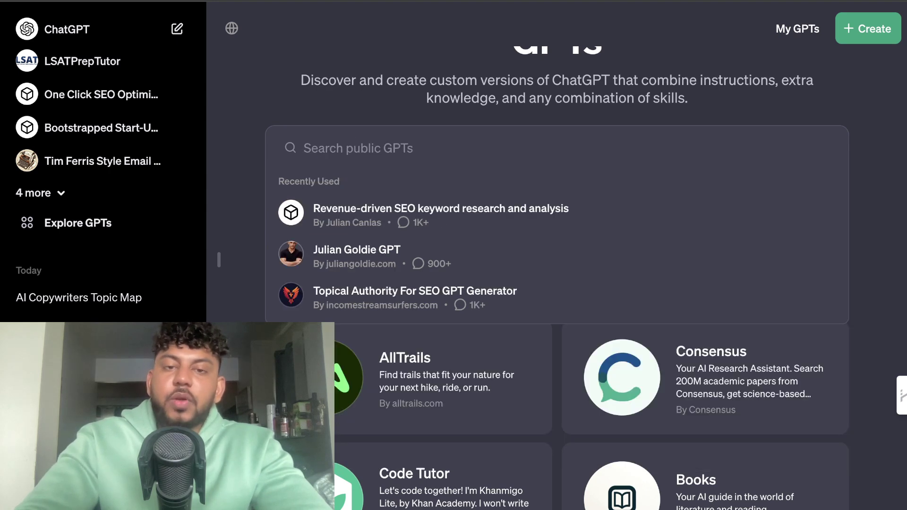
{"action": "left_click", "coordinate": [349, 115]}
{"action": "left_click", "coordinate": [349, 147]}
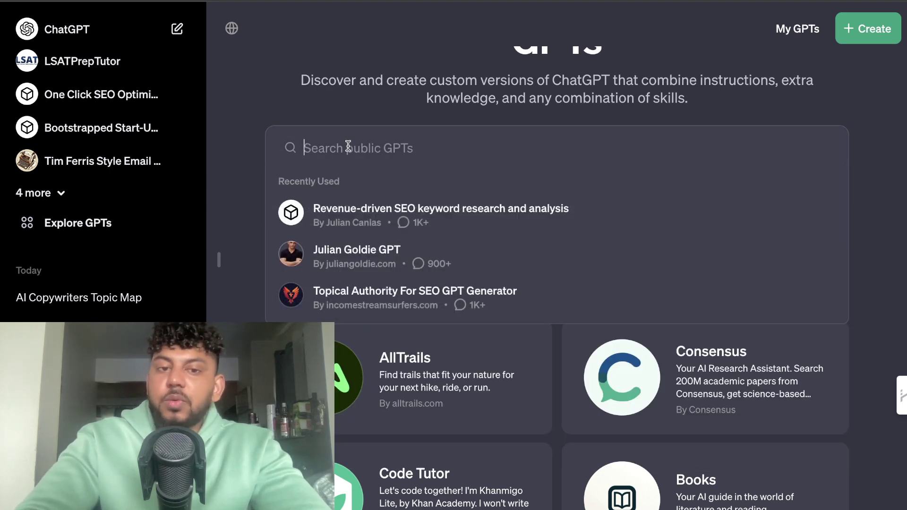
Step: Scroll through the drafted CEO article's title, outline and section bodies
{"action": "scroll", "coordinate": [406, 110], "scroll_direction": "up", "scroll_amount": 1}
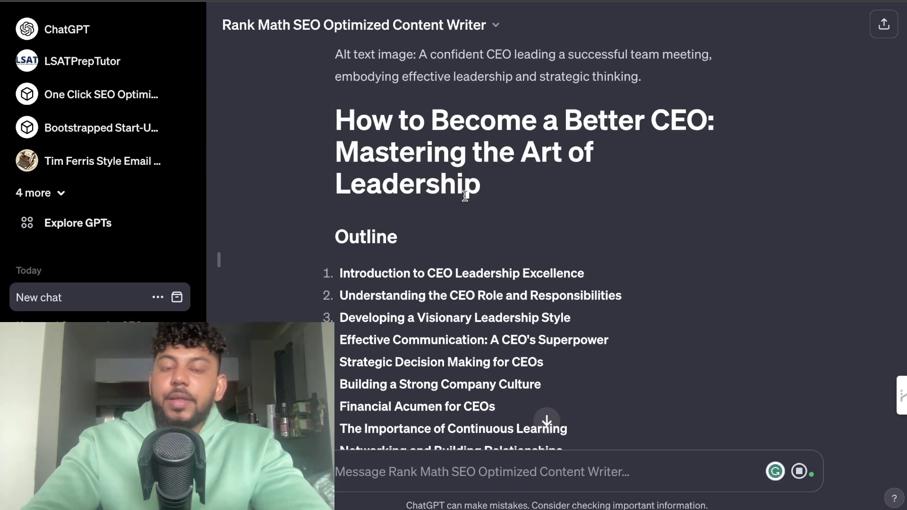
{"action": "scroll", "coordinate": [465, 196], "scroll_direction": "down", "scroll_amount": 20}
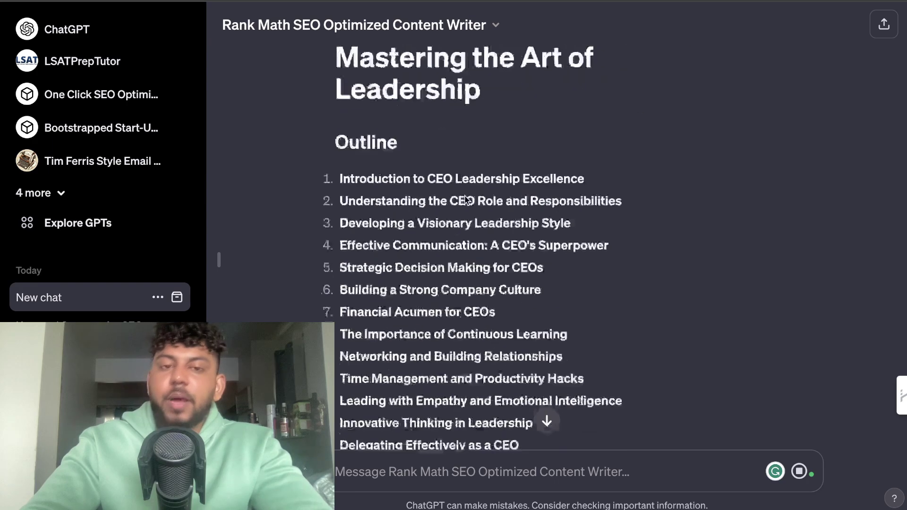
{"action": "scroll", "coordinate": [466, 196], "scroll_direction": "up", "scroll_amount": 10}
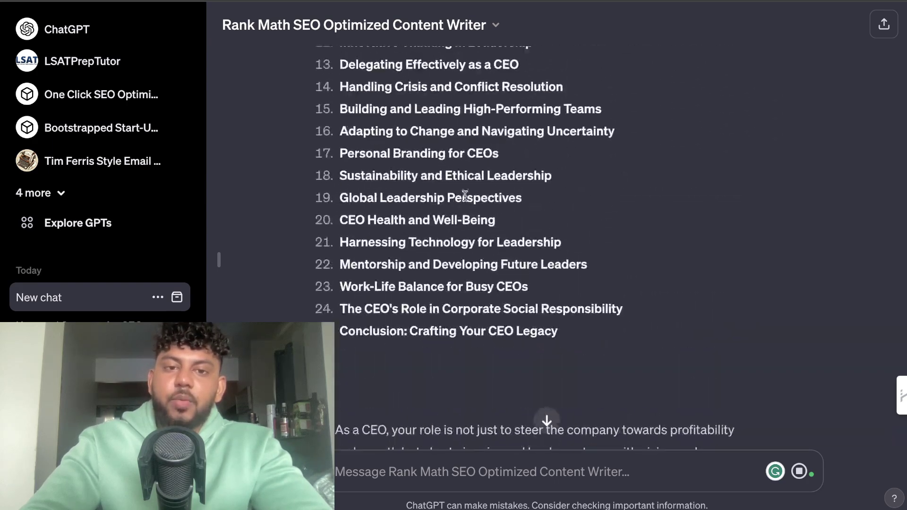
{"action": "scroll", "coordinate": [463, 195], "scroll_direction": "down", "scroll_amount": 20}
{"action": "scroll", "coordinate": [466, 200], "scroll_direction": "down", "scroll_amount": 10}
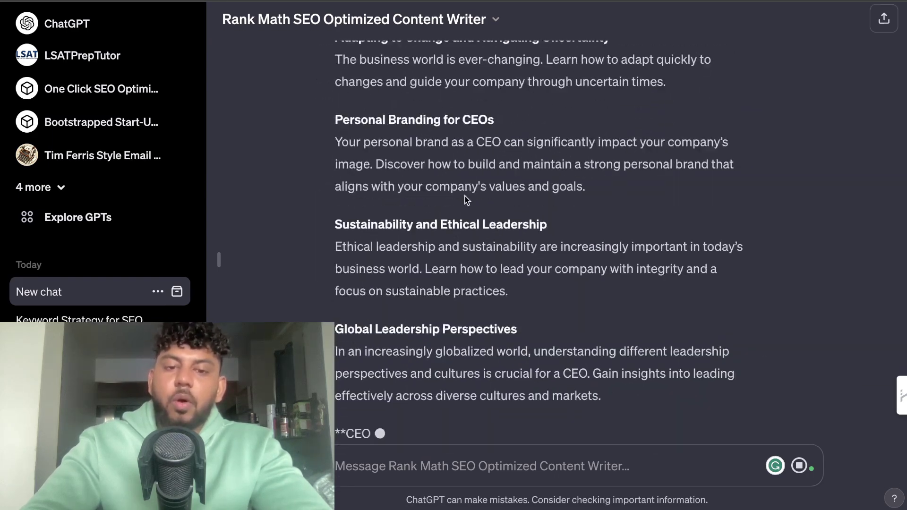
{"action": "scroll", "coordinate": [465, 198], "scroll_direction": "up", "scroll_amount": 16}
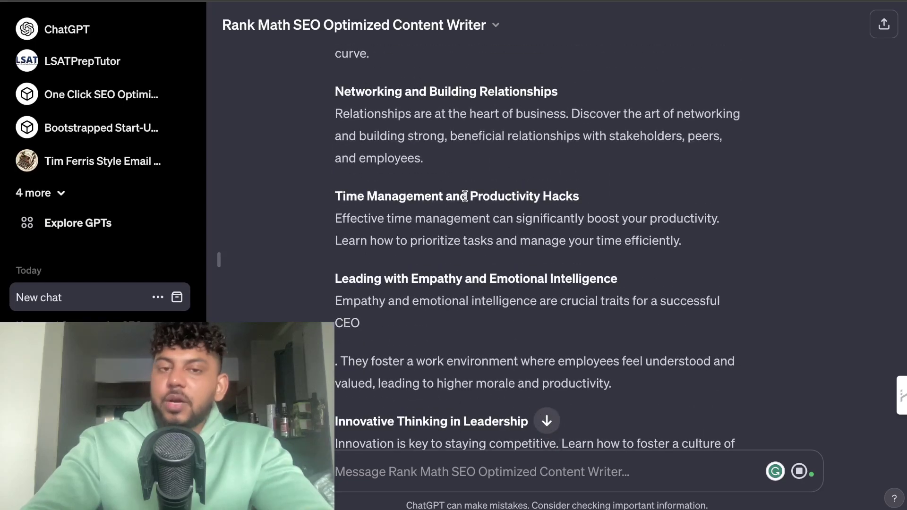
{"action": "scroll", "coordinate": [466, 196], "scroll_direction": "up", "scroll_amount": 10}
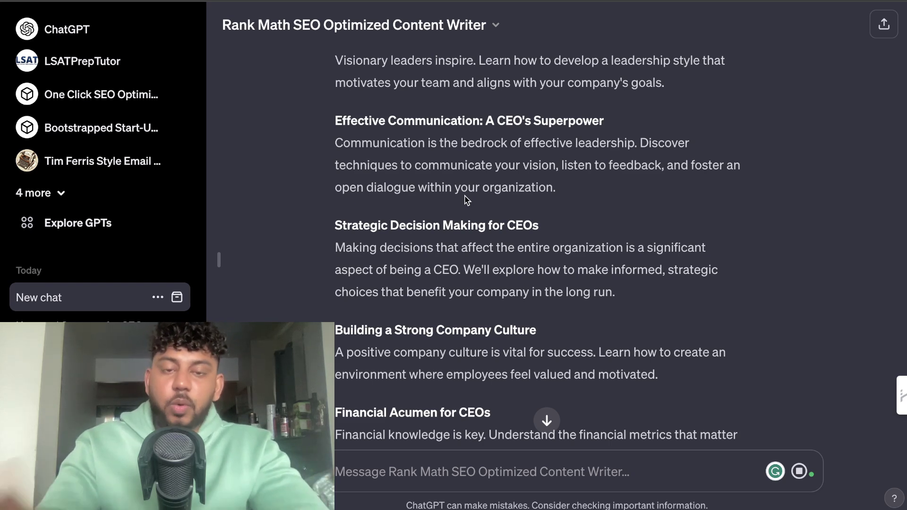
{"action": "scroll", "coordinate": [467, 199], "scroll_direction": "up", "scroll_amount": 15}
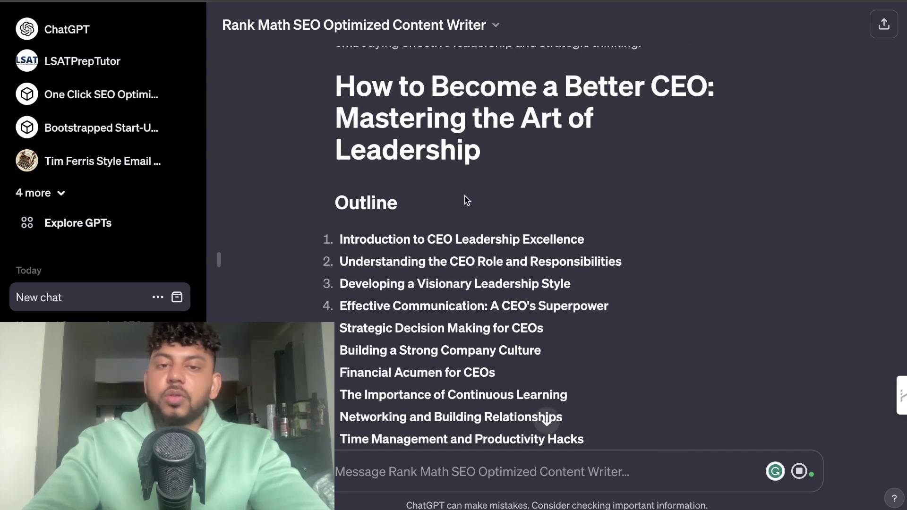
{"action": "scroll", "coordinate": [467, 199], "scroll_direction": "up", "scroll_amount": 5}
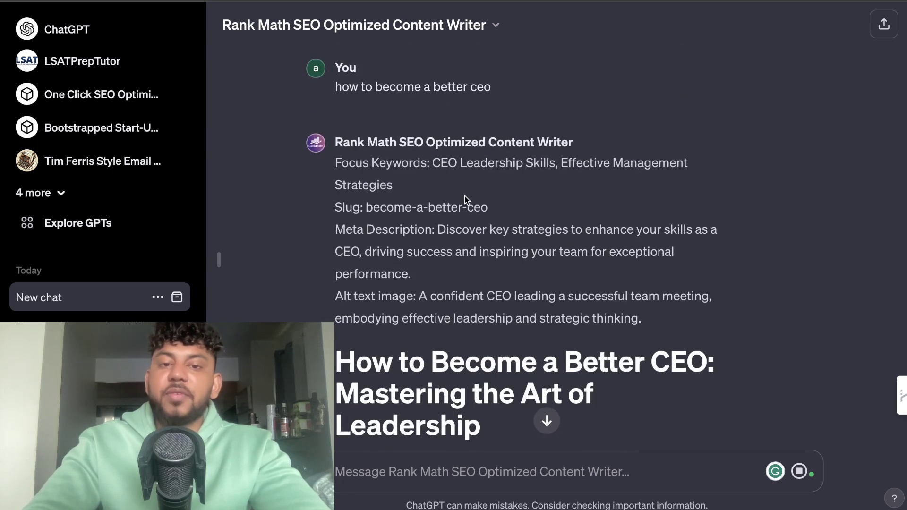